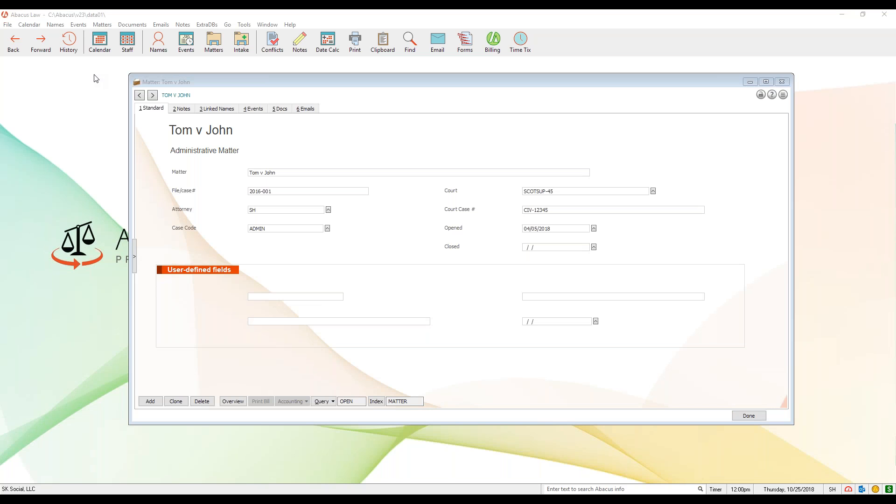
Switch to the AbacusNext website in the browser and review its Bankruptcy Law practice-area page
left_click_drag(491, 83, 493, 87)
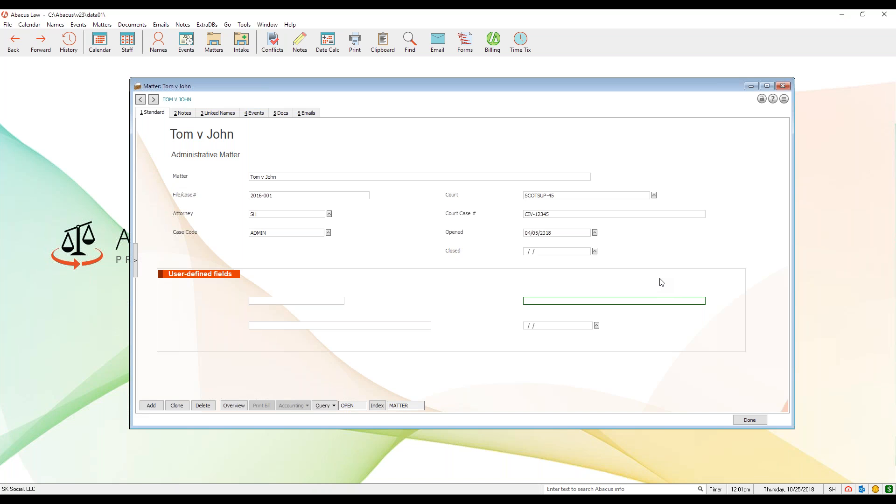
mouse_move(135, 482)
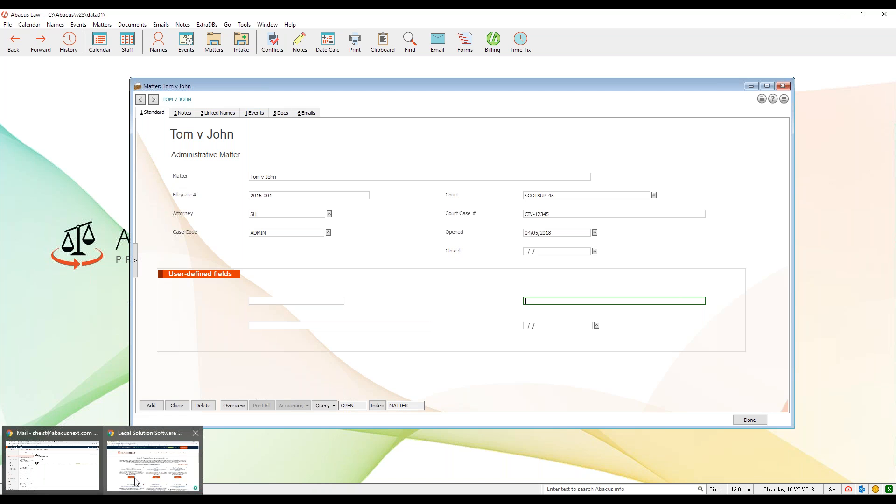
left_click(136, 482)
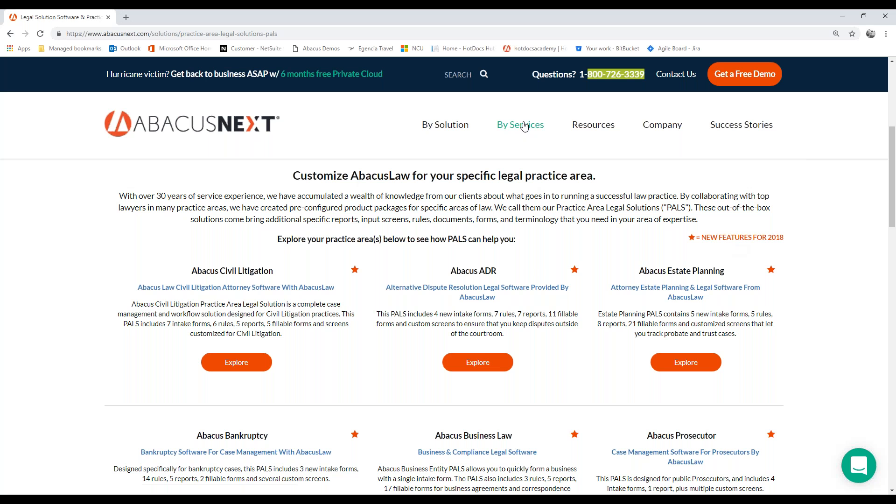
mouse_move(517, 128)
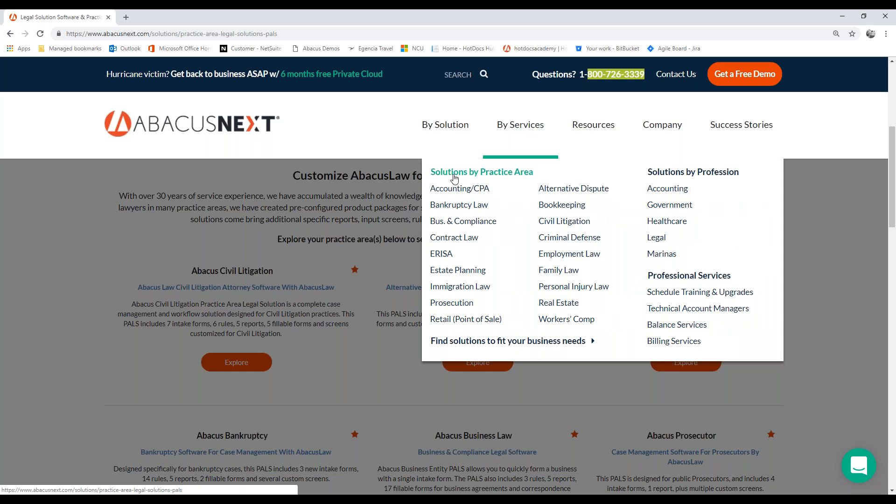
left_click(466, 207)
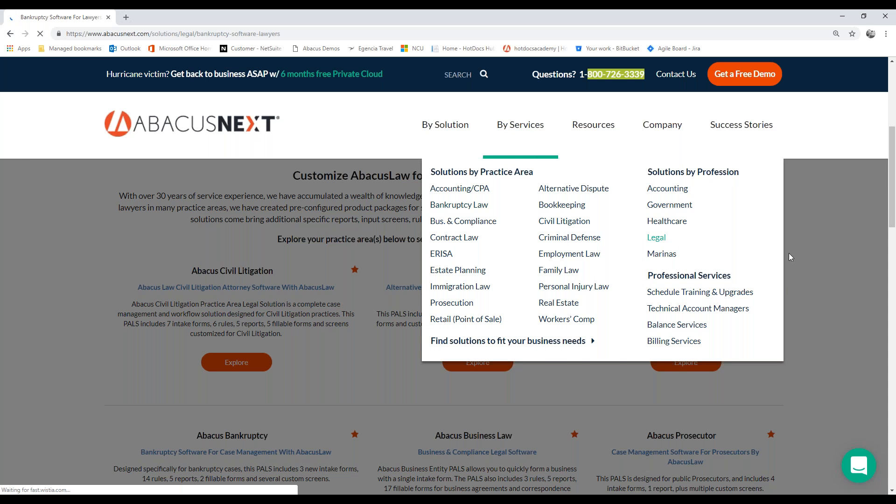
scroll(789, 276, "down", 4)
scroll(800, 309, "down", 3)
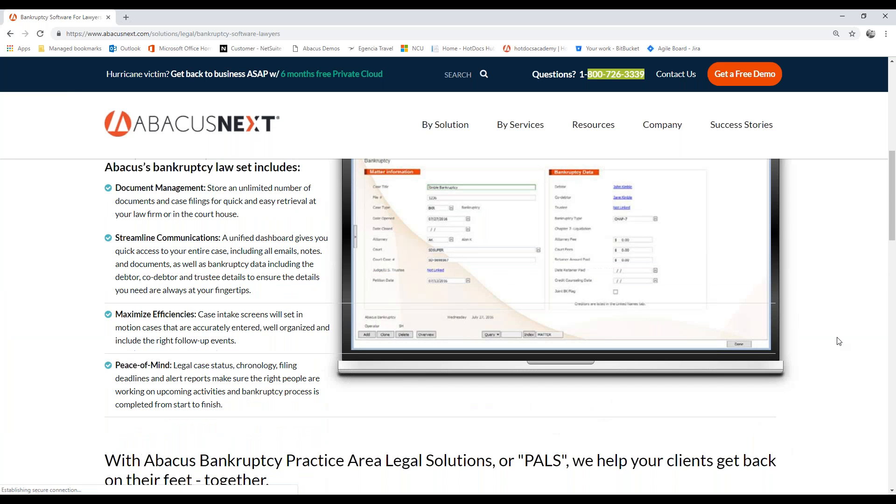
scroll(821, 327, "up", 1)
scroll(828, 337, "up", 1)
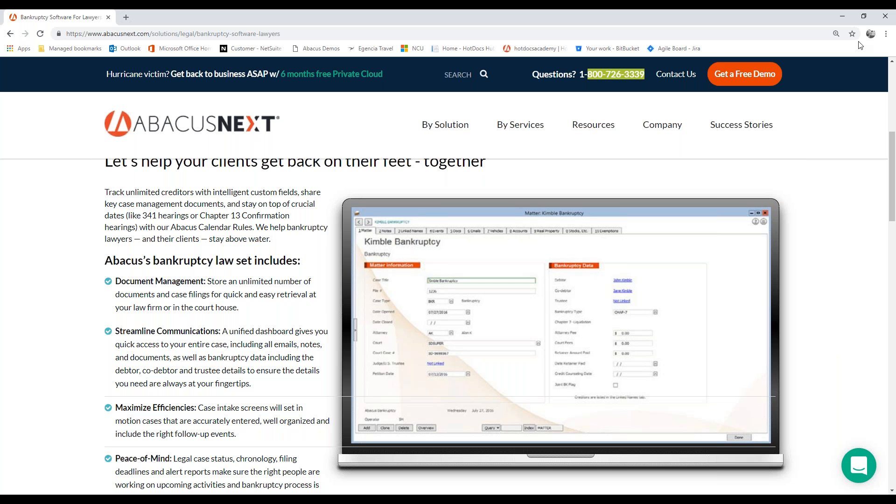
left_click(844, 18)
Close the open matter record and open the list of user-defined screens for matters
left_click_drag(536, 91, 537, 97)
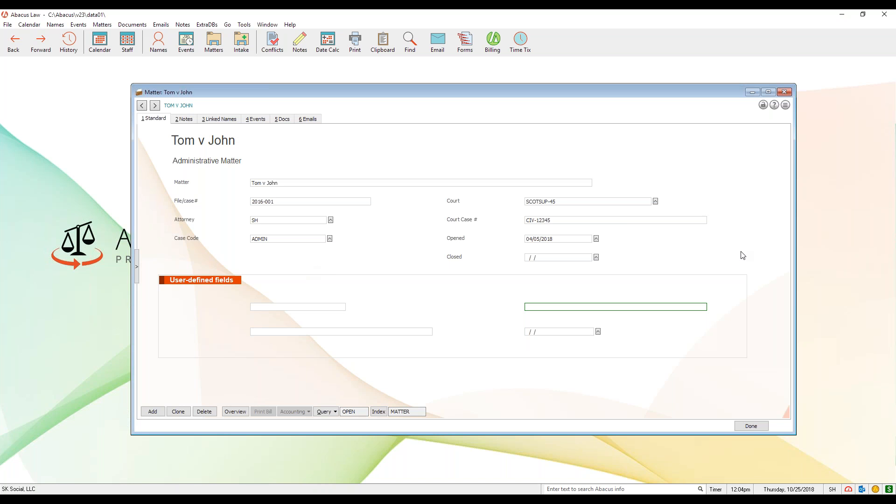
left_click(780, 95)
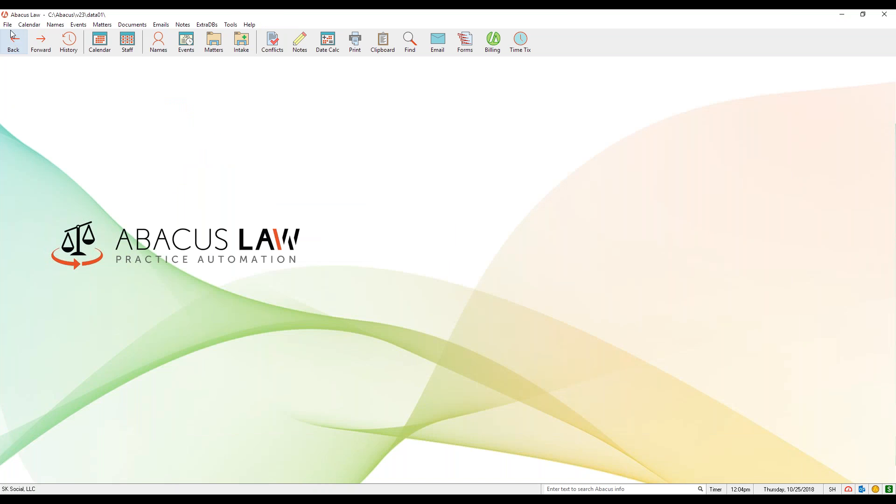
left_click(9, 25)
mouse_move(56, 48)
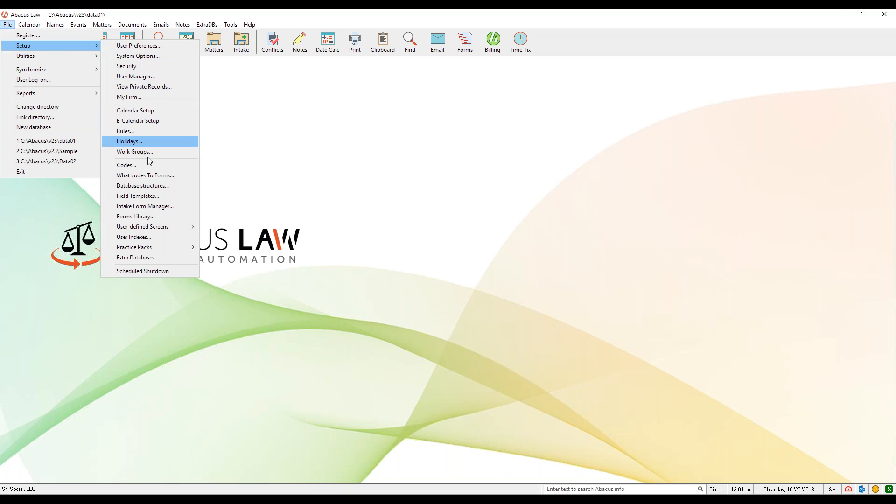
mouse_move(169, 227)
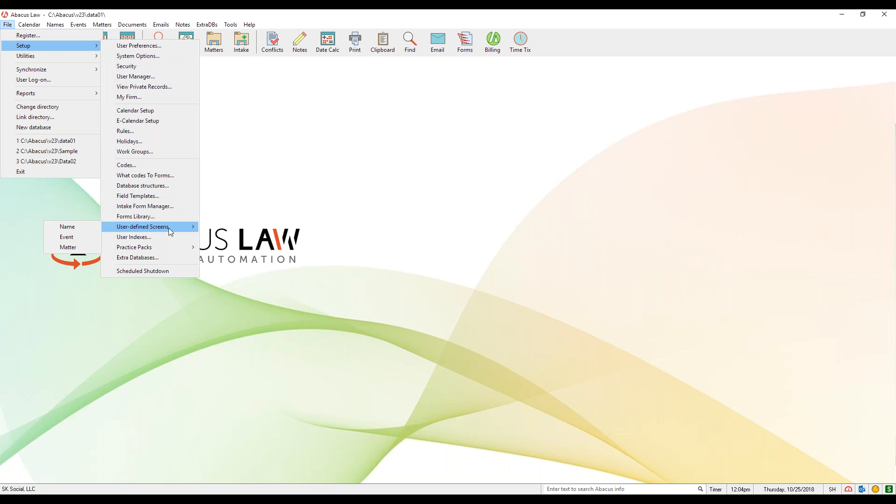
left_click(82, 250)
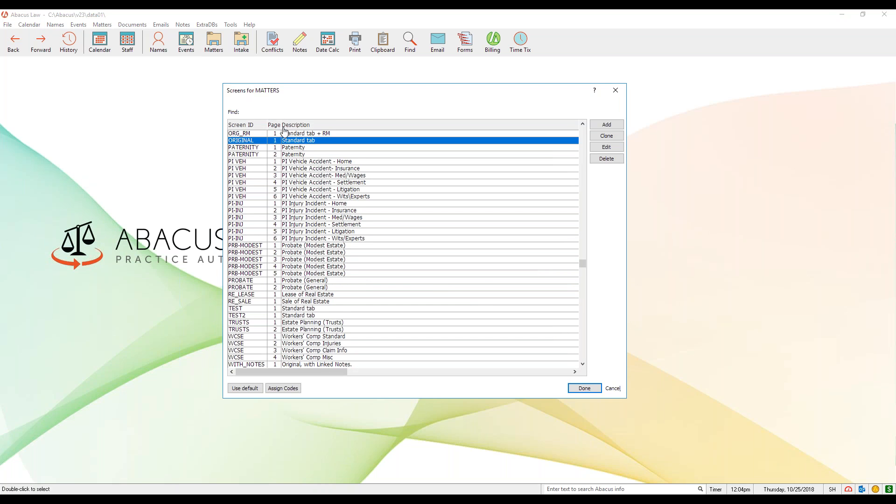
Widen the Page column and look through the vehicle accident, paternity, probate and standard screens in the list
left_click_drag(281, 125, 291, 125)
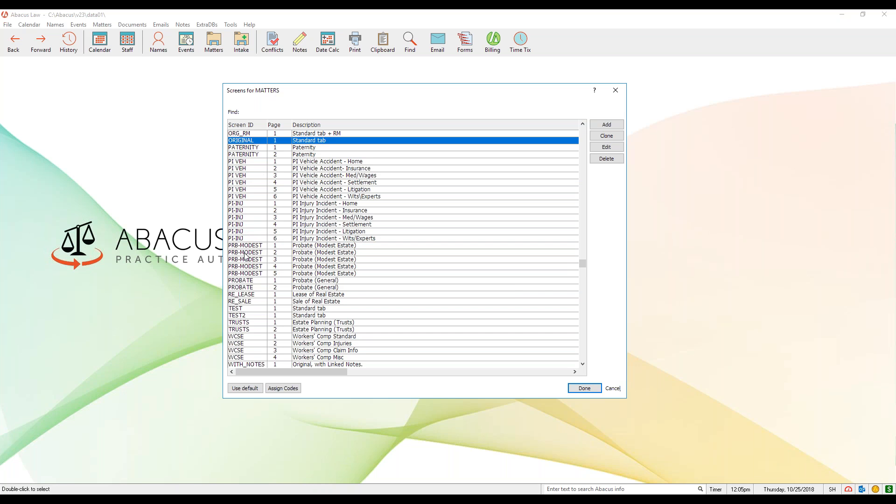
left_click(253, 163)
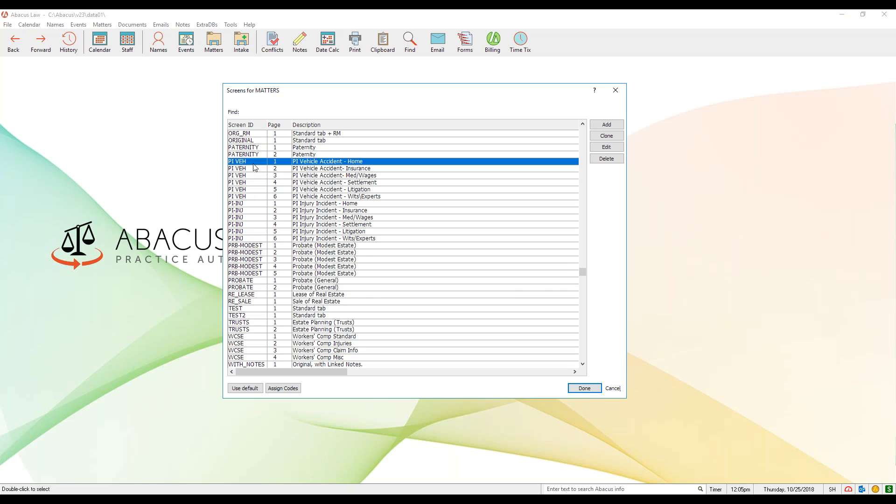
left_click(255, 149)
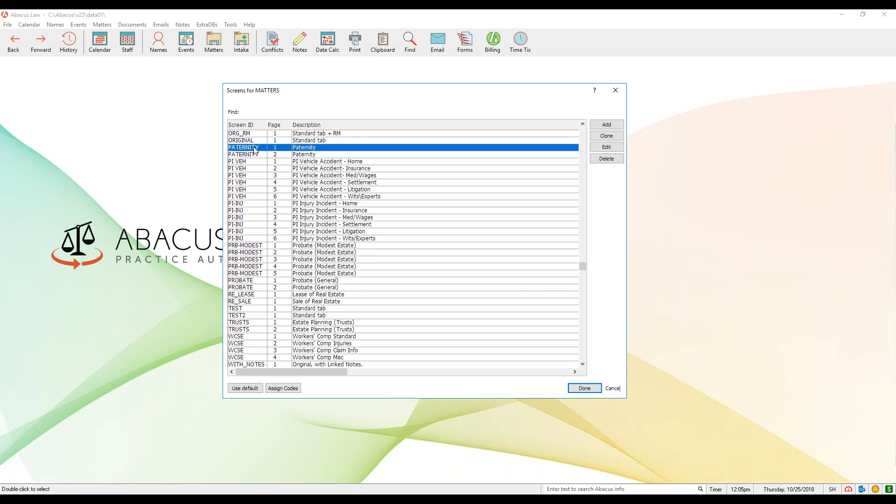
left_click(258, 246)
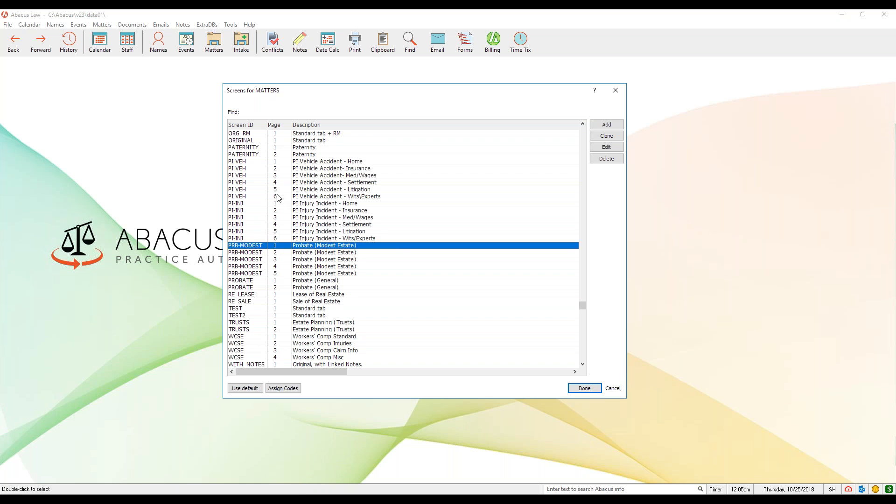
left_click(263, 142)
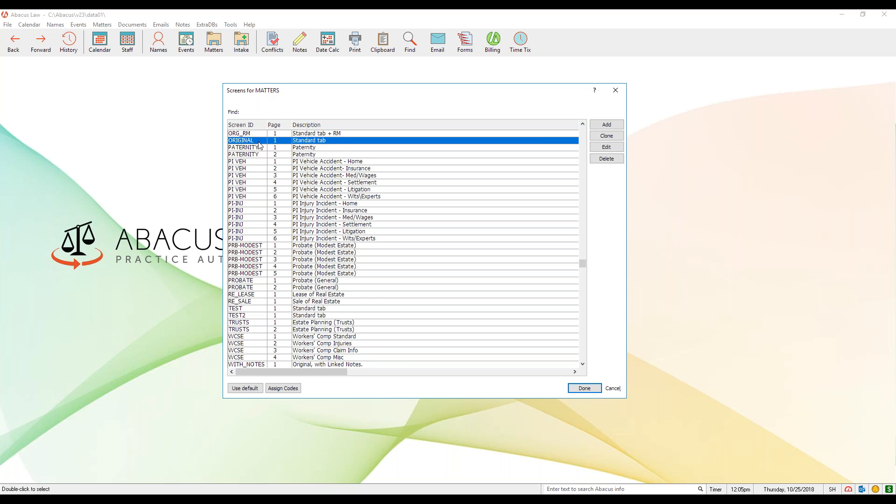
key("Up")
key("Up")
key("Up")
key("Up")
key("Up")
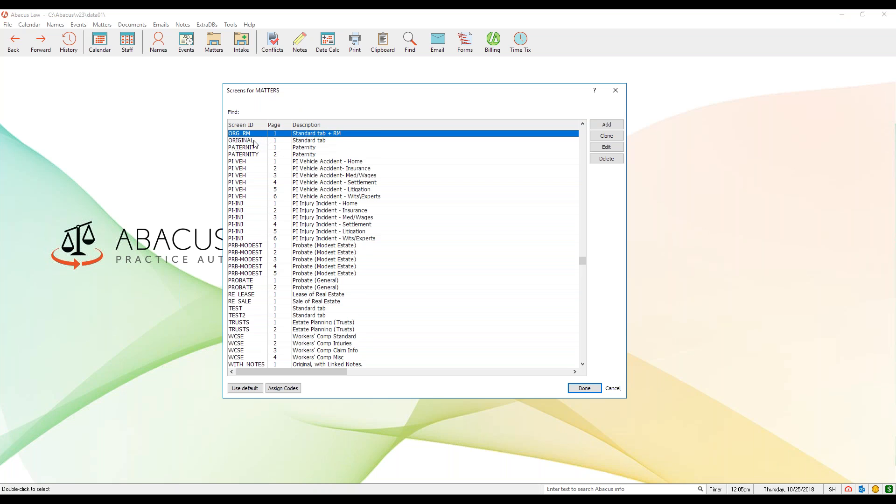
Clone the ORIGINAL standard tab screen and give the copy the ID WEBINAR
left_click(255, 169)
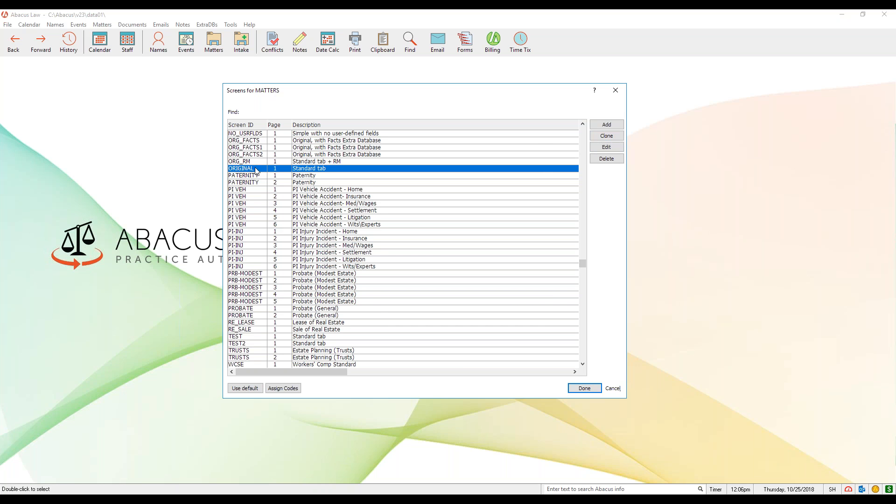
left_click(606, 136)
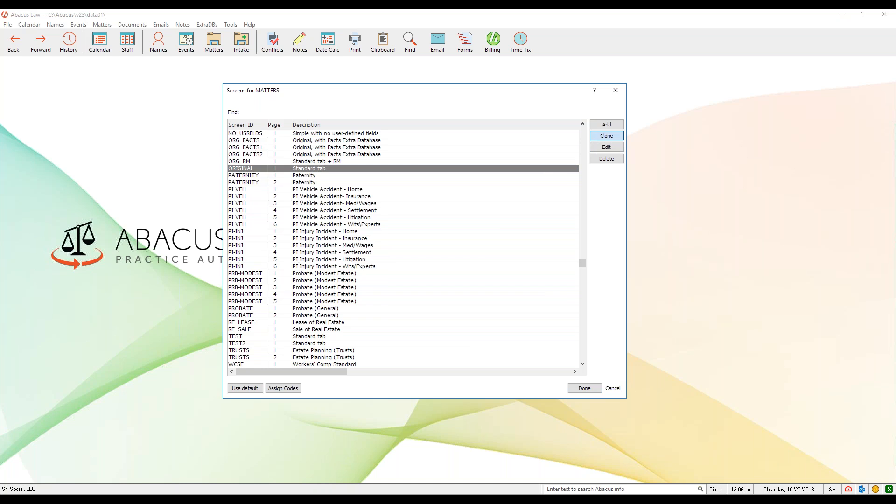
left_click_drag(216, 66, 476, 124)
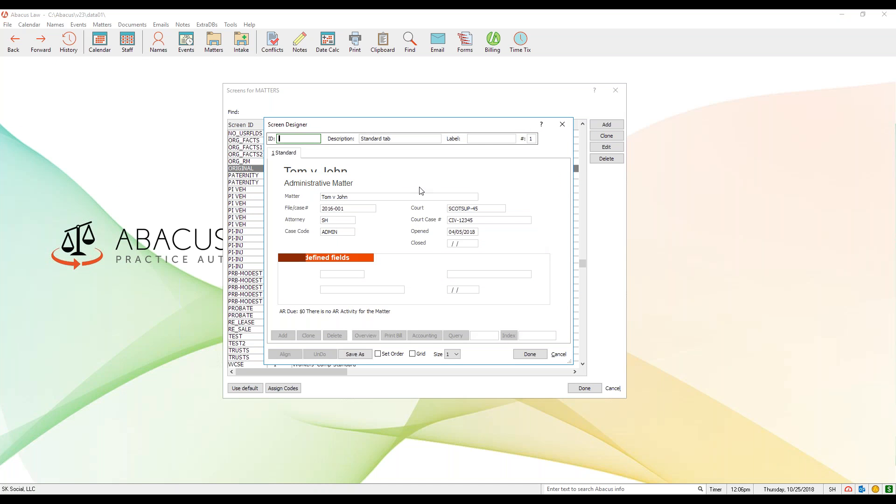
left_click_drag(415, 126, 421, 126)
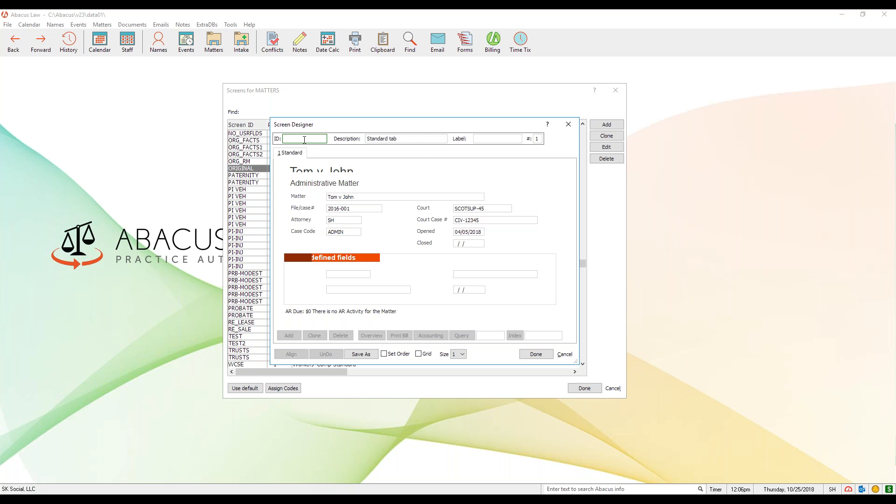
type("E")
key("BackSpace")
type("WEBINAR")
Resize the Screen Designer window and reposition it over the screens list
left_click_drag(580, 366, 634, 387)
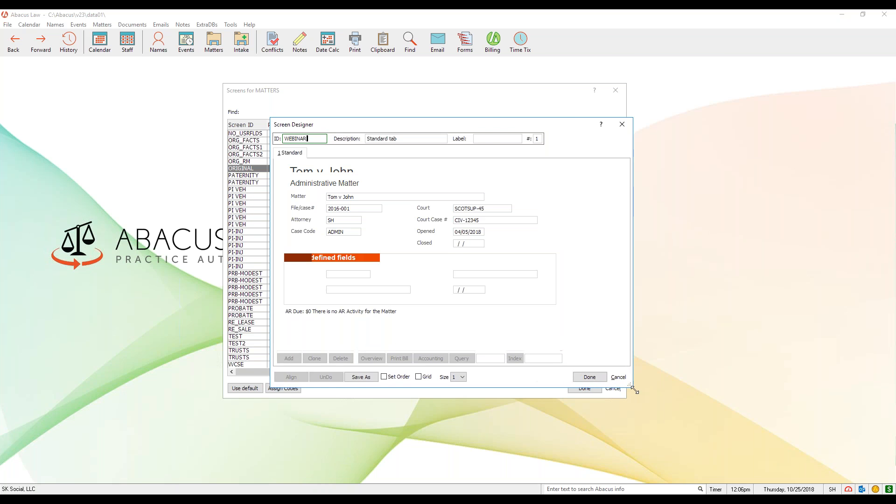
left_click_drag(490, 126, 456, 120)
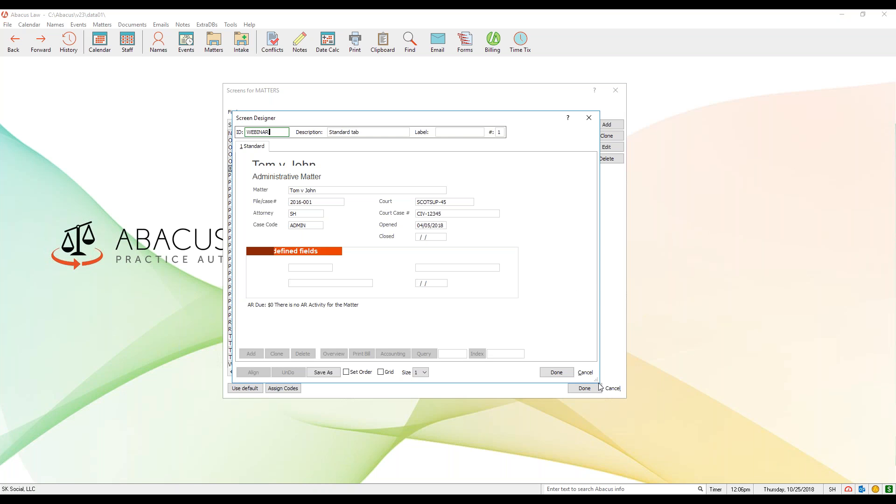
left_click_drag(598, 383, 558, 362)
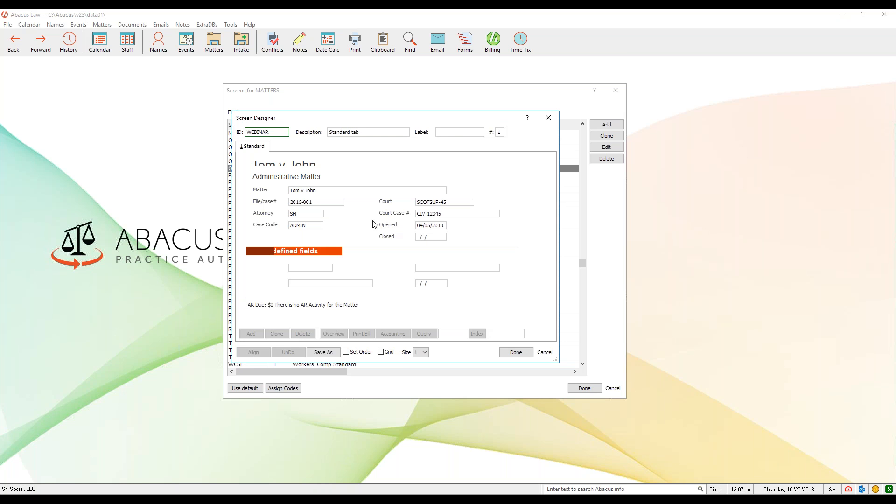
Start adding a field to the WEBINAR screen and browse the available matter fields
right_click(259, 239)
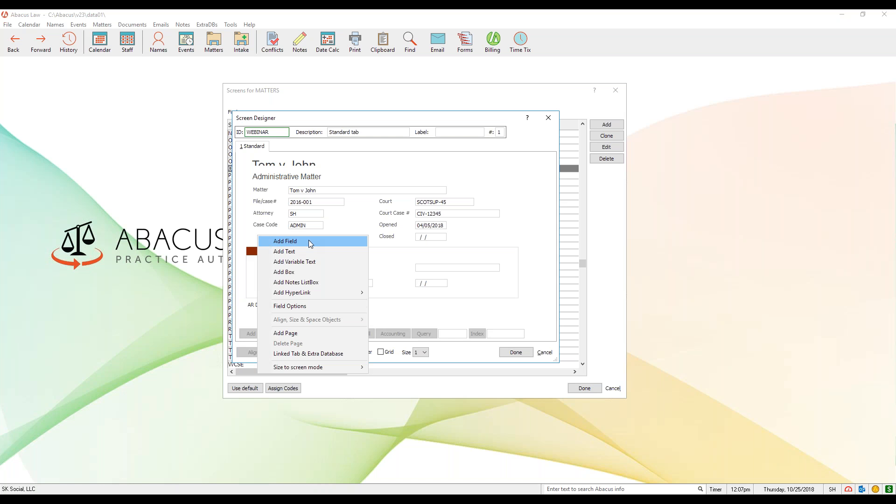
left_click(311, 243)
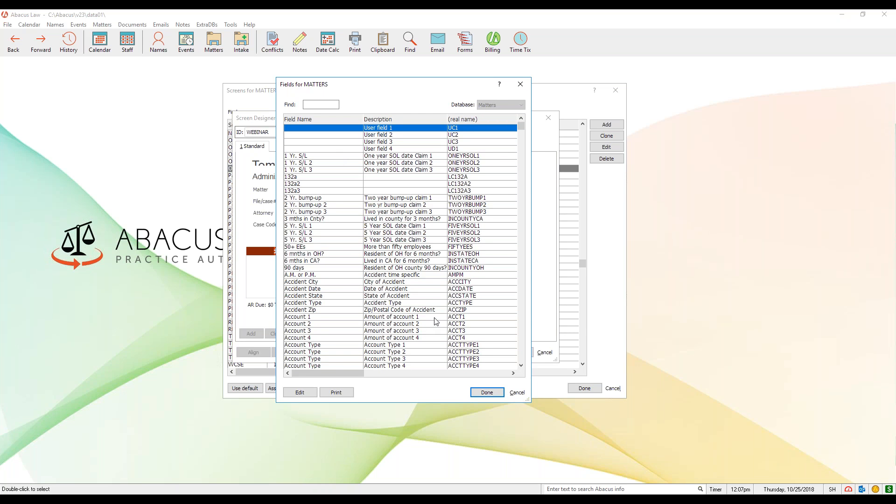
key("Down")
key("Down")
key("Down")
key("Down")
key("Down")
key("Down")
key("Down")
key("Down")
key("Down")
key("Down")
key("Down")
key("Down")
key("Down")
key("Down")
key("Down")
key("Down")
key("Down")
key("Down")
key("Down")
key("Down")
key("Down")
key("Down")
key("Down")
key("Down")
key("Down")
key("Down")
key("Down")
key("Down")
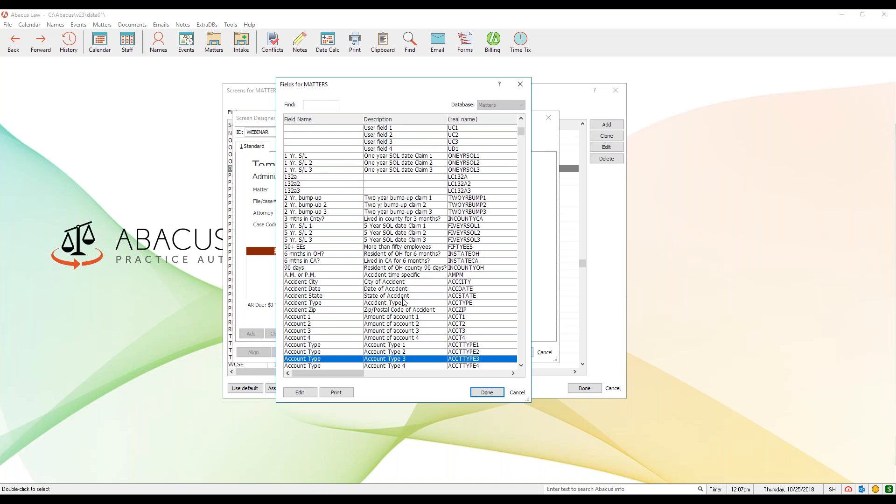
key("Down")
key("Down")
key("Down")
key("Down")
key("Down")
key("Down")
key("Down")
key("Down")
key("Down")
key("Down")
key("Down")
key("Down")
key("Down")
key("Down")
key("Down")
key("Down")
key("Down")
key("Down")
key("Down")
key("Down")
key("Down")
key("Down")
key("Down")
key("Down")
key("Down")
key("Down")
key("Down")
key("Down")
key("Down")
key("Down")
key("Down")
key("Down")
key("Down")
key("Down")
key("Down")
key("Down")
key("Down")
key("Down")
key("Down")
key("Down")
key("Down")
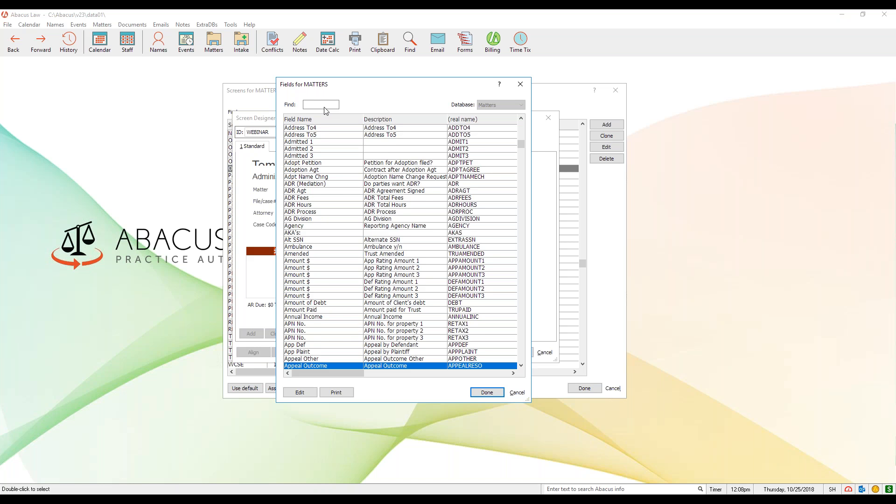
Find the Paralegal field among the fields starting with P and add it with its existing field properties
type("p")
scroll(337, 268, "down", 2)
scroll(337, 268, "down", 5)
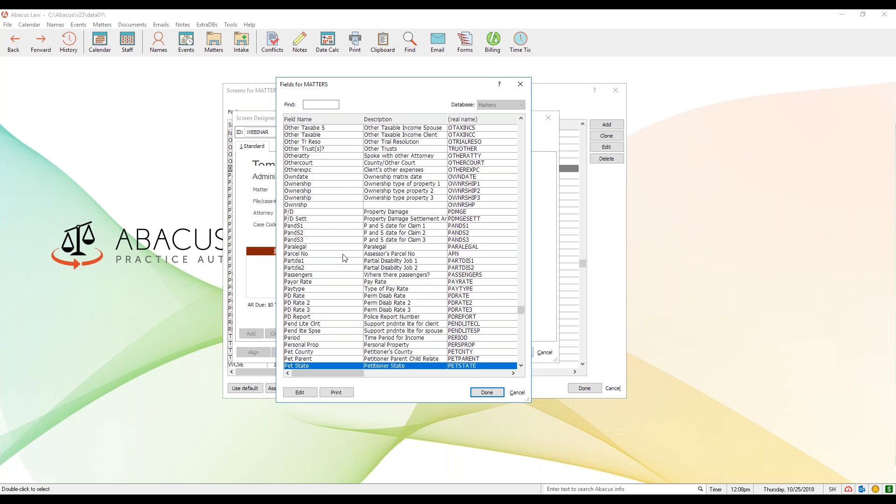
scroll(343, 259, "down", 1)
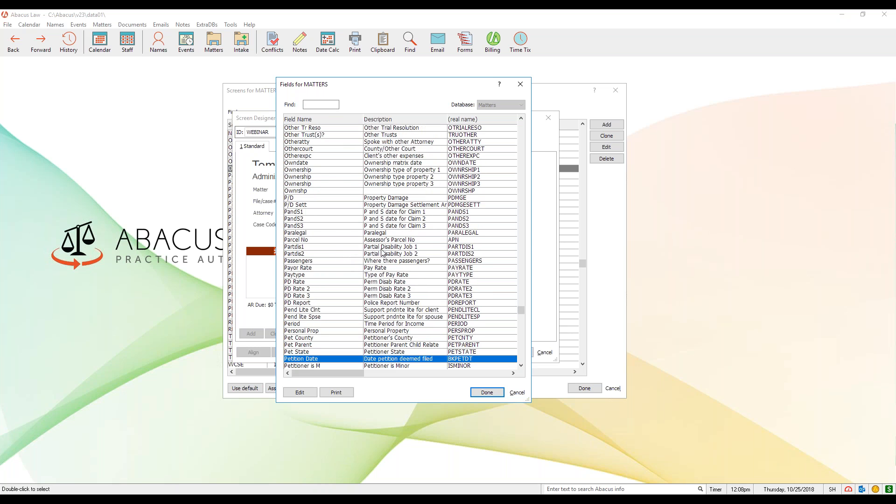
left_click(317, 234)
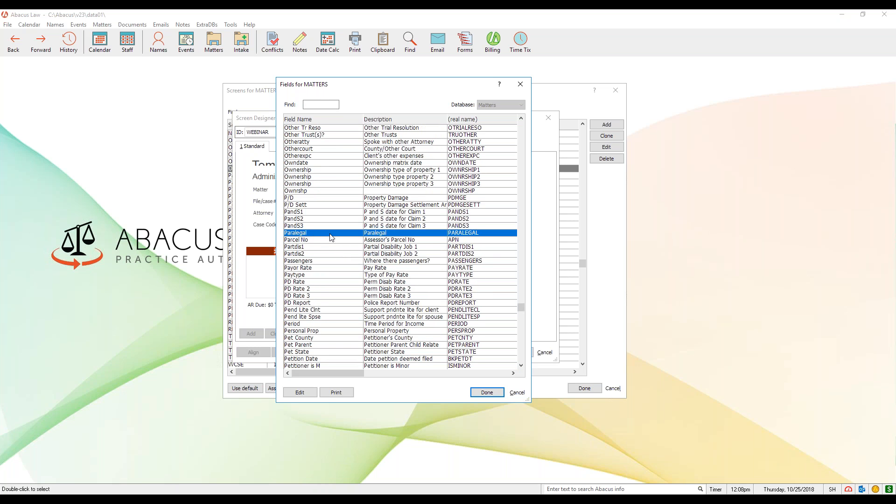
left_click(489, 395)
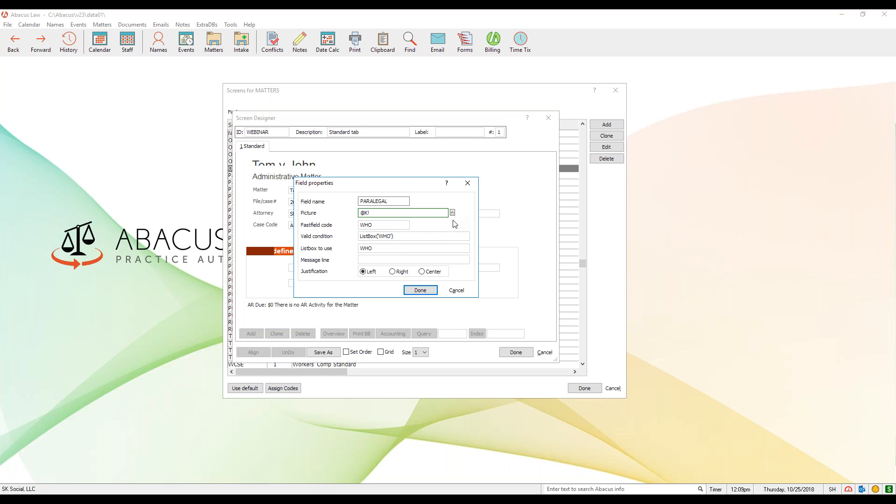
left_click(429, 294)
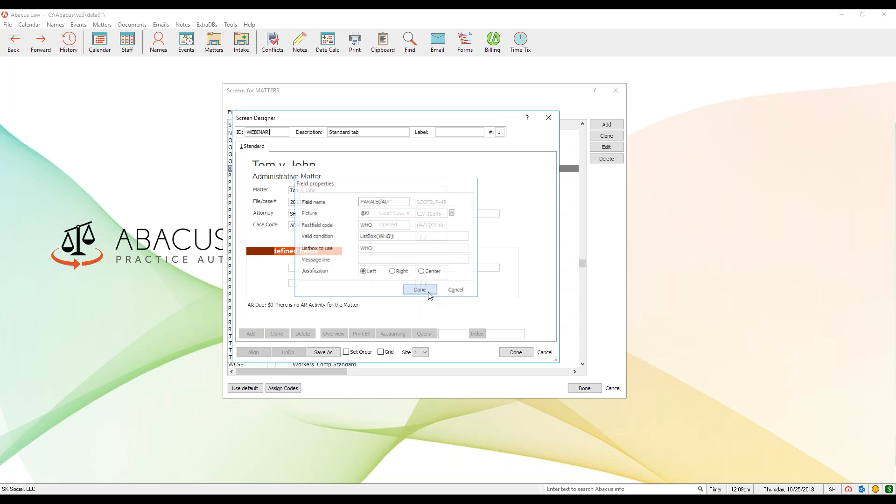
Position the Paralegal label and its entry field directly below Case Code, and turn on the layout grid
left_click_drag(289, 242, 281, 243)
left_click(350, 238)
left_click(313, 238)
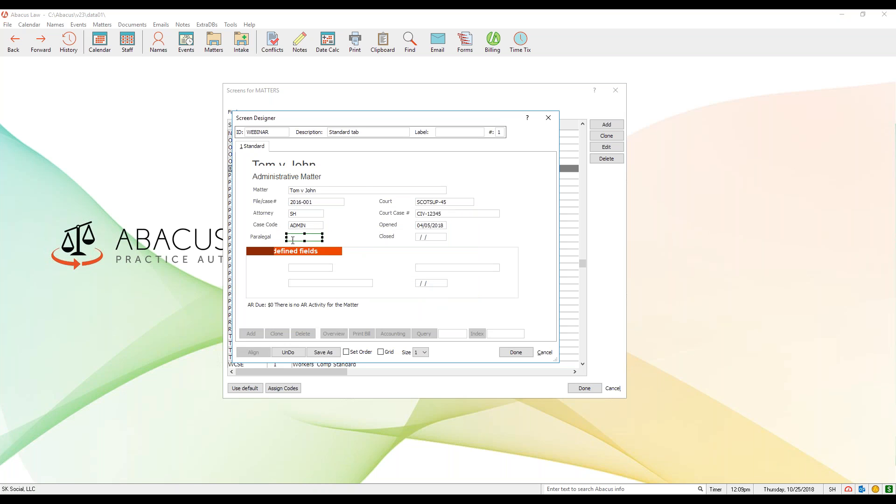
left_click_drag(301, 237, 304, 236)
left_click(381, 353)
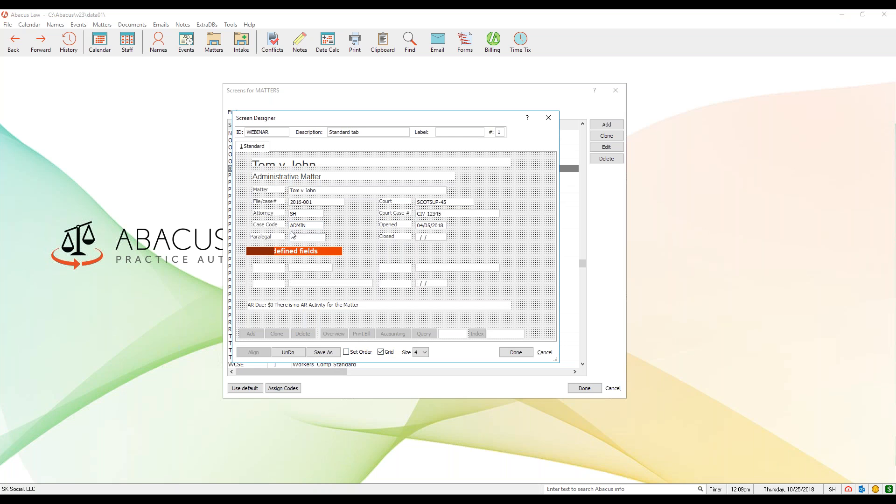
Turn off the layout grid and save the WEBINAR screen design, then reopen it to check the layout and close it
left_click(381, 352)
left_click(516, 353)
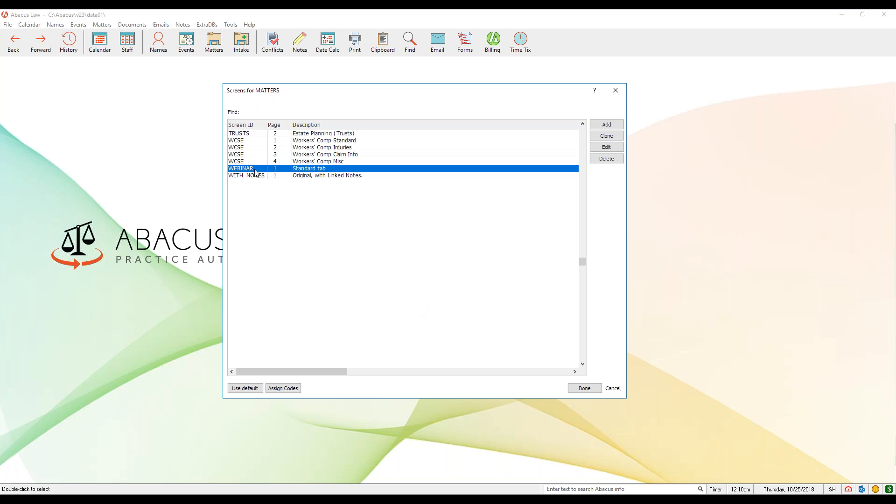
left_click(608, 147)
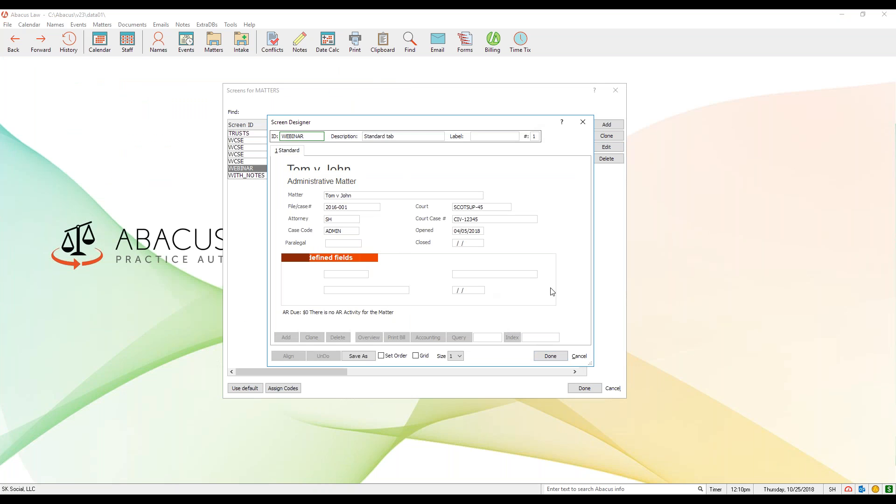
left_click(551, 356)
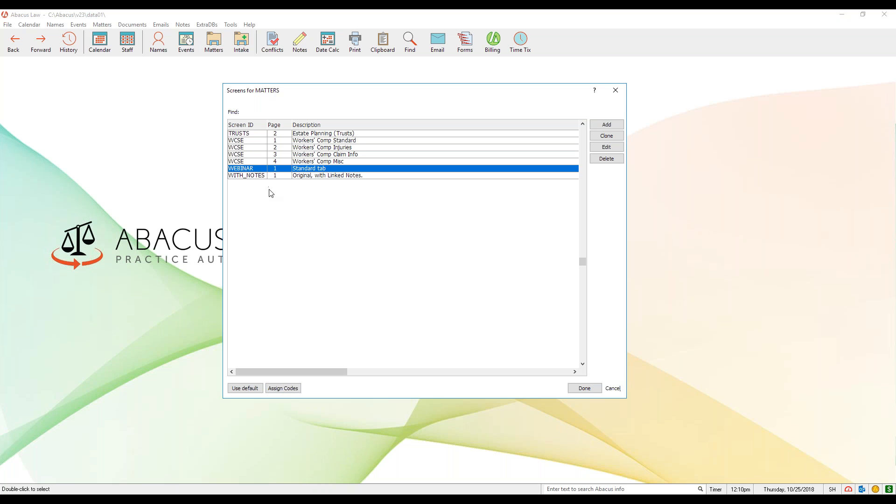
Assign the WEBINAR screen to the ADMIN case code and finish the screen setup, declining to make it the normal screen
left_click(286, 391)
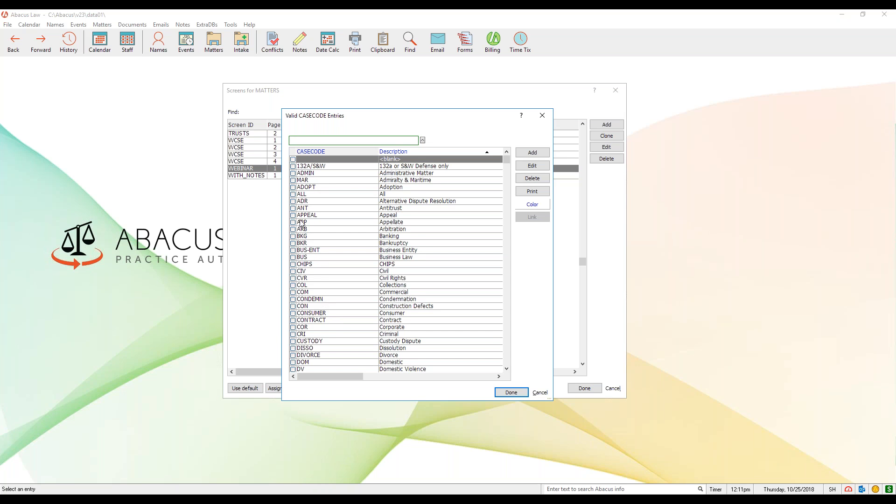
left_click(293, 174)
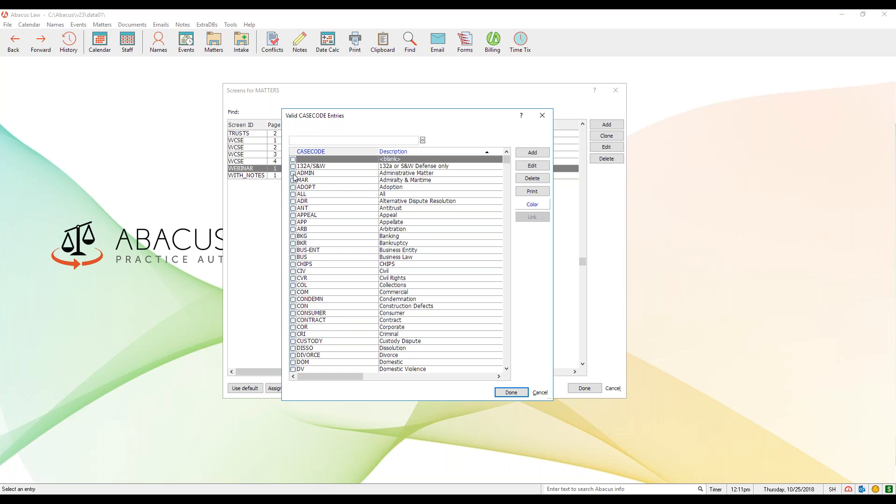
left_click(516, 395)
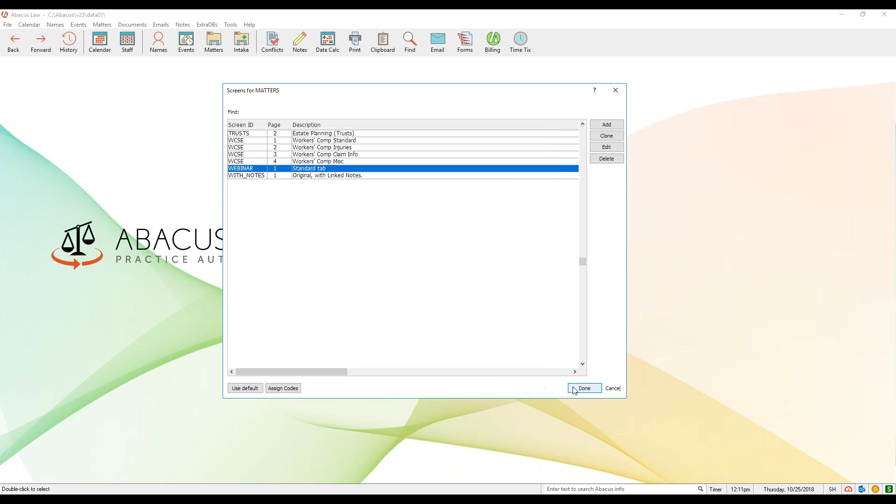
left_click(583, 389)
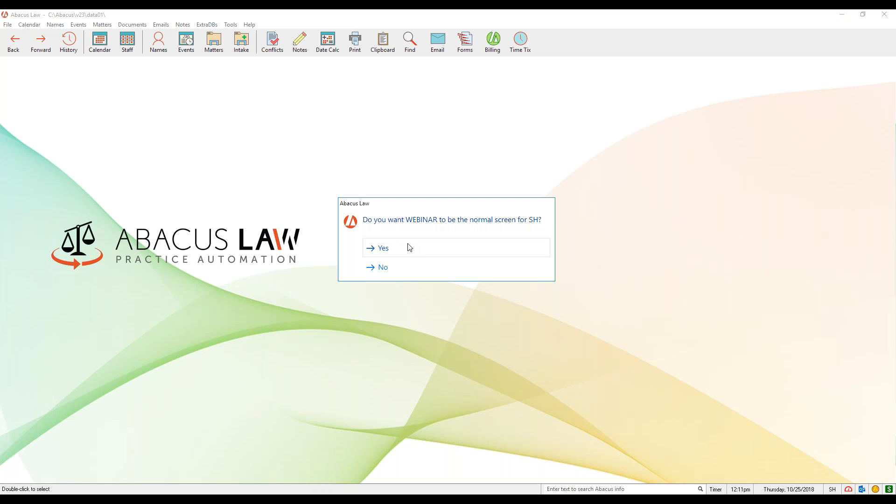
left_click(397, 269)
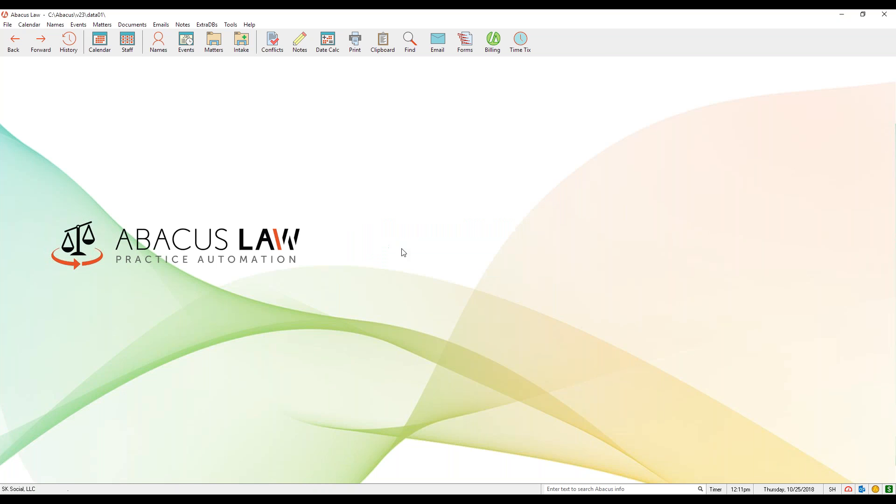
Open the matter with case code ADMIN from the matters list
left_click(216, 46)
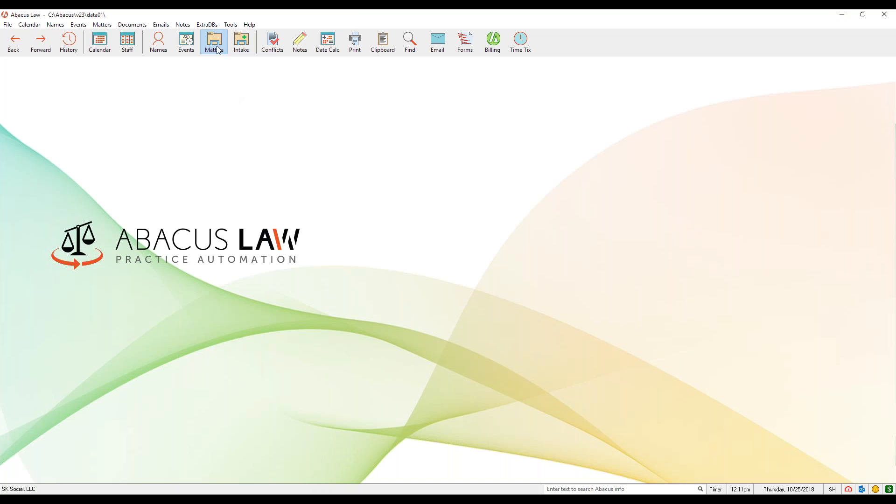
left_click(211, 282)
left_click(180, 396)
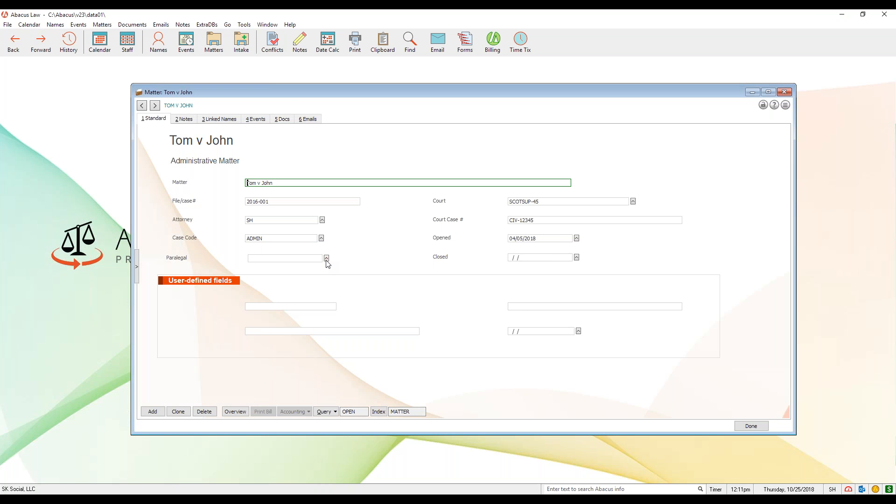
Set the matter's Paralegal field to the SAJ code, then save and close the record
left_click(327, 259)
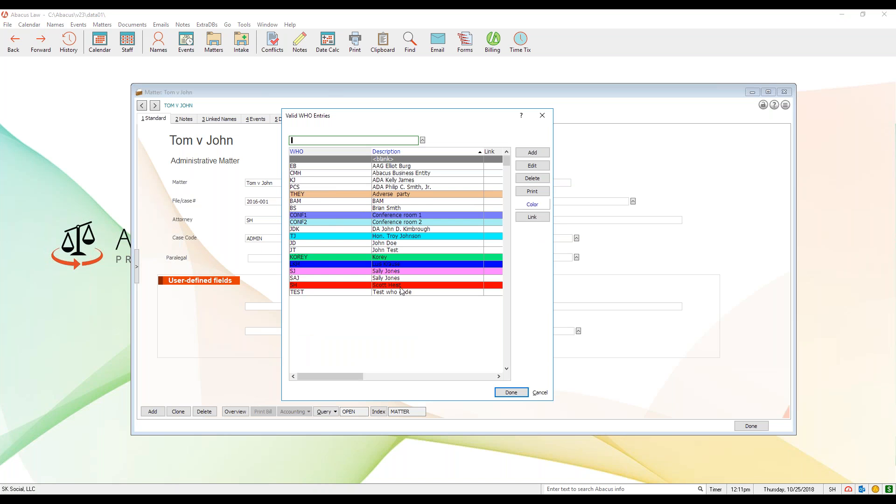
left_click(310, 278)
left_click(507, 394)
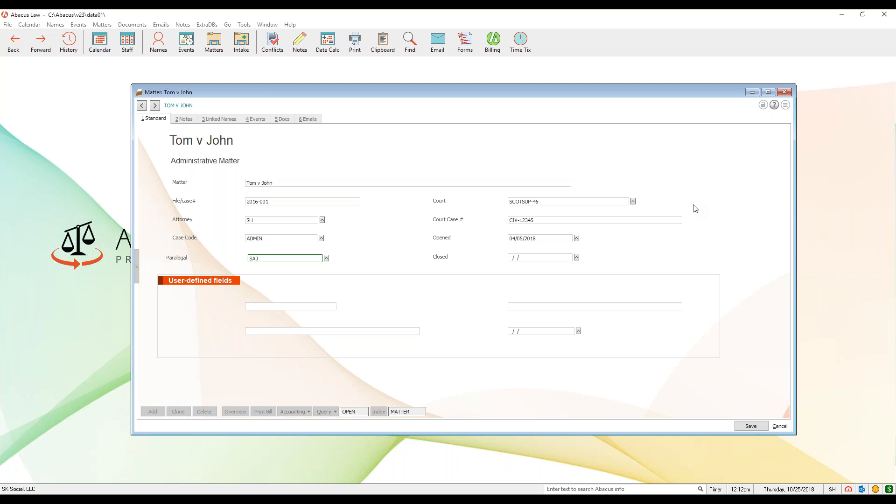
left_click(750, 425)
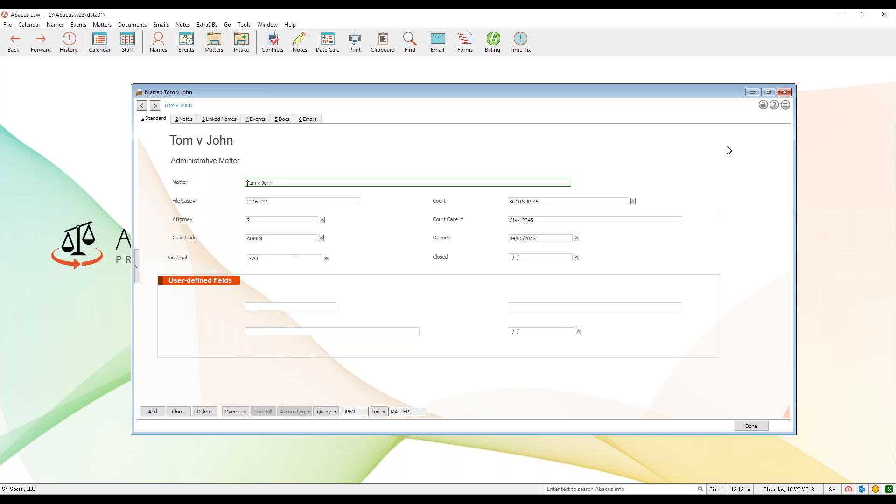
left_click(783, 93)
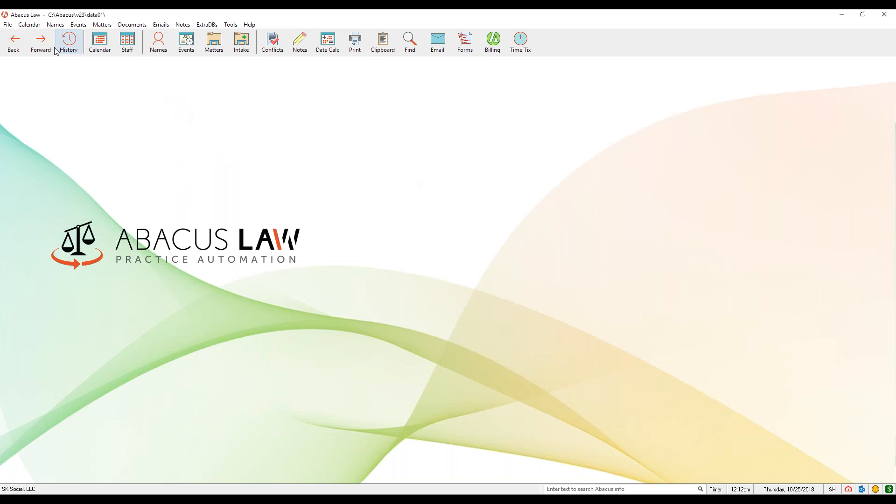
Reopen the WEBINAR matter screen in the Screen Designer and place the designer window over the screens list
left_click(8, 25)
mouse_move(70, 45)
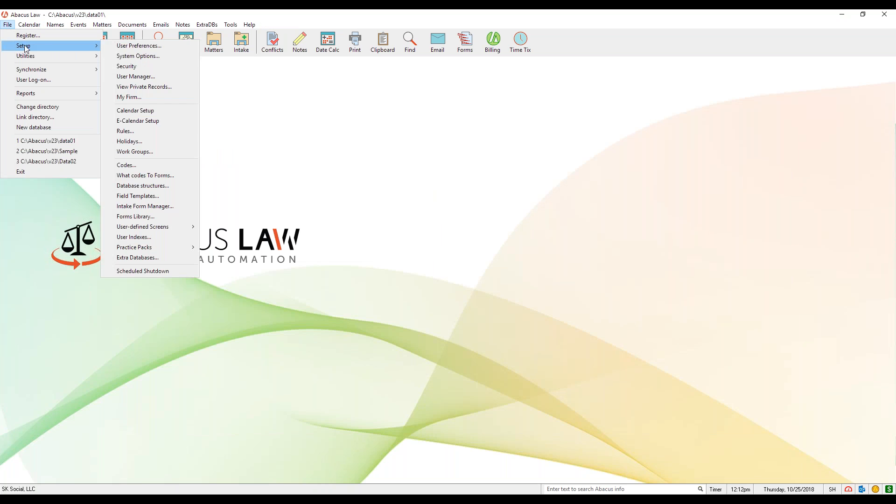
mouse_move(160, 229)
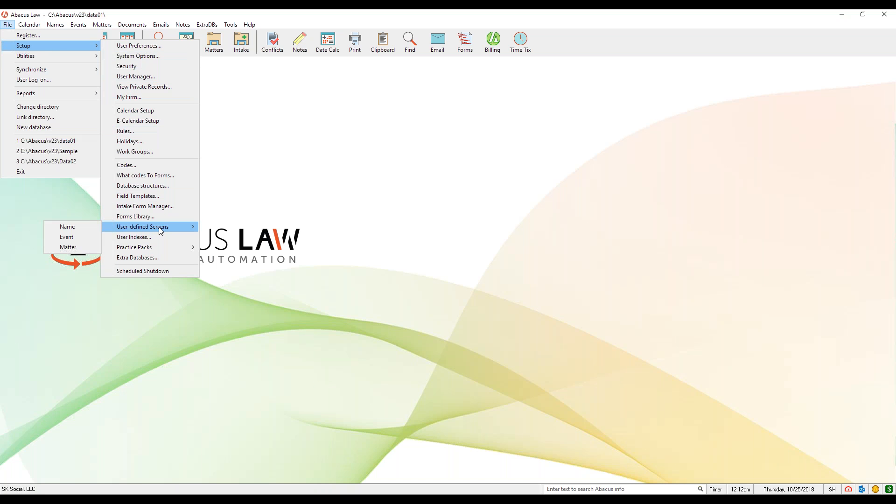
left_click(68, 247)
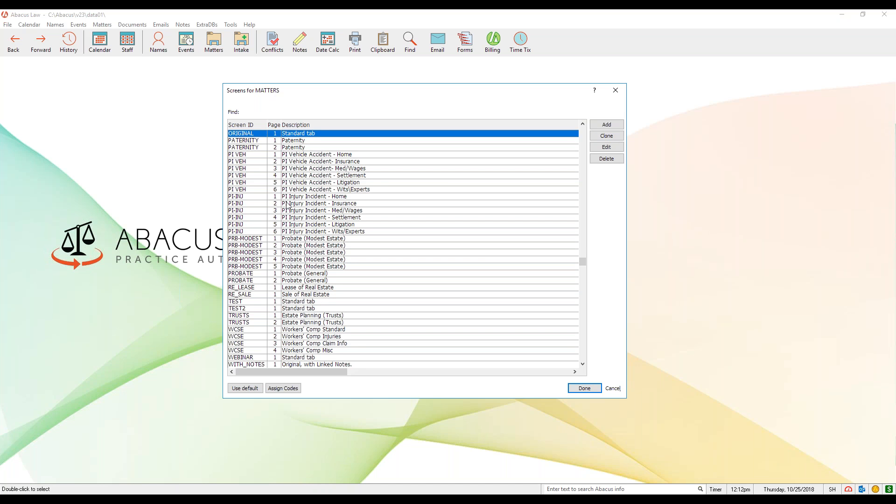
key("Down")
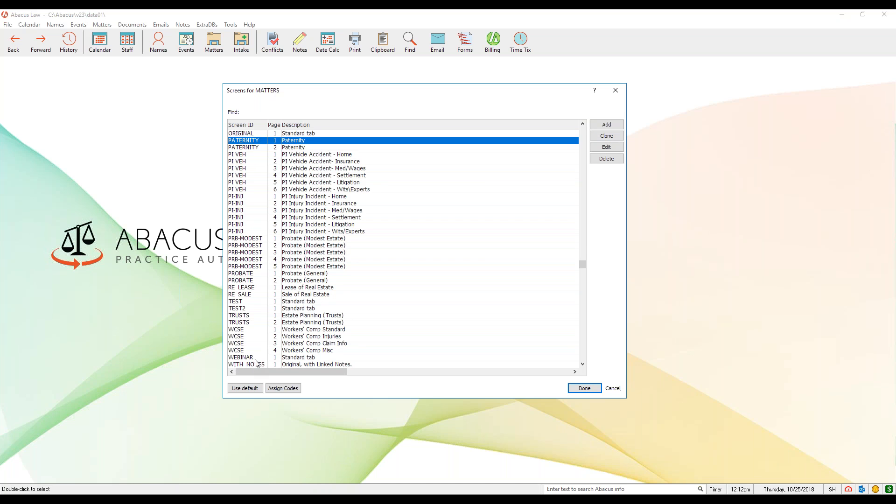
left_click(256, 357)
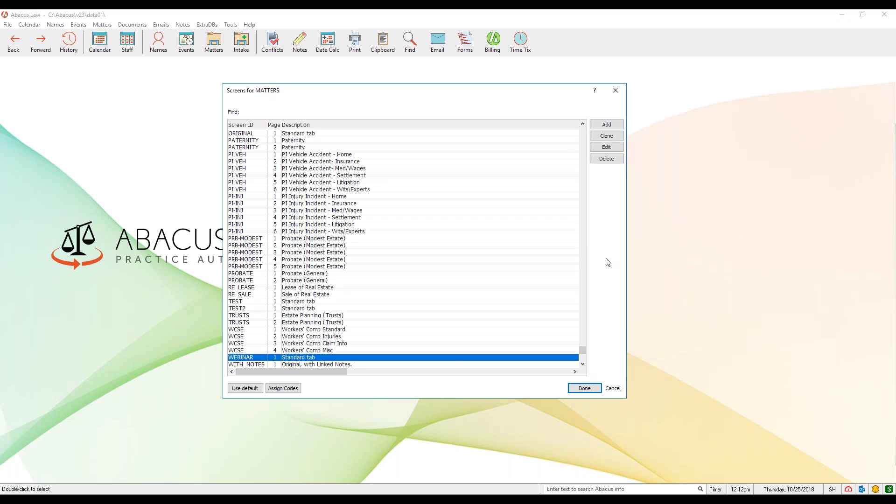
left_click(618, 154)
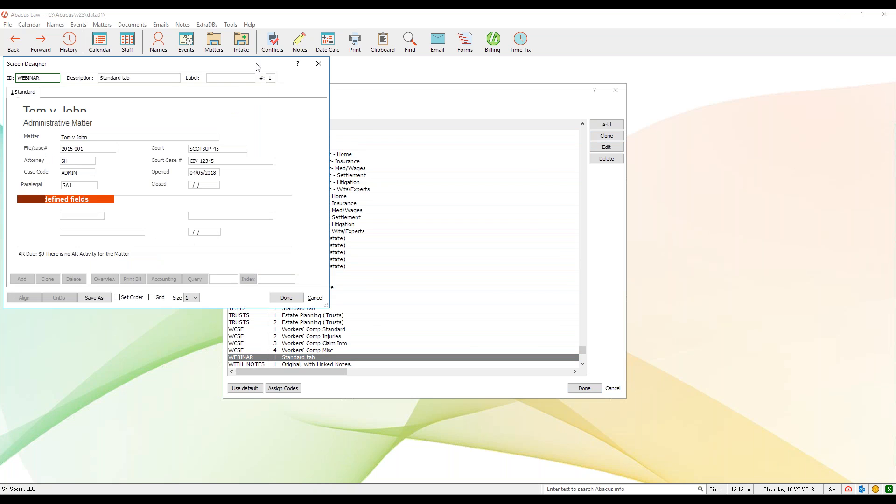
left_click_drag(261, 68, 490, 115)
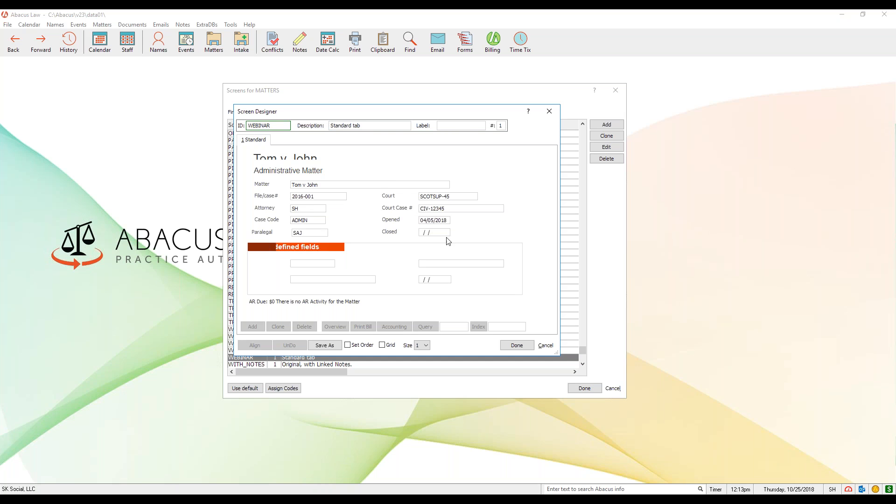
Examine which elements can be added to the screen, including the hyperlink types, and leave the designer and screens list without saving
right_click(415, 165)
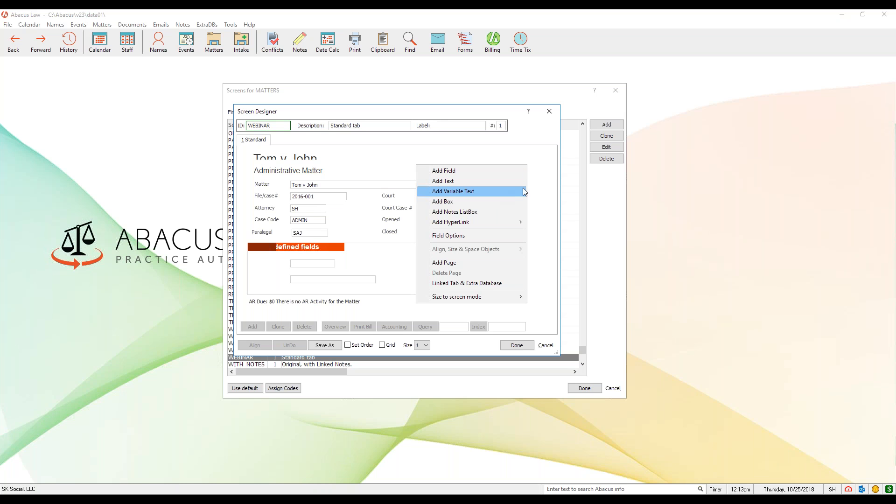
left_click(540, 171)
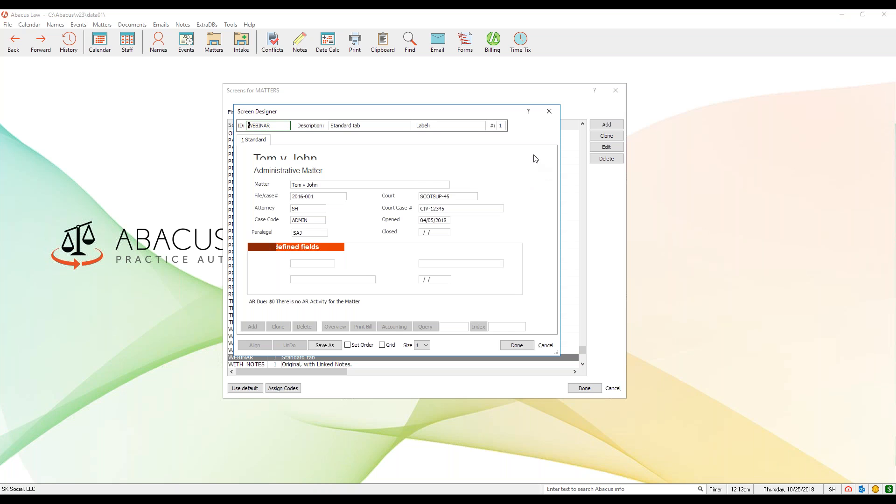
left_click_drag(478, 114, 505, 118)
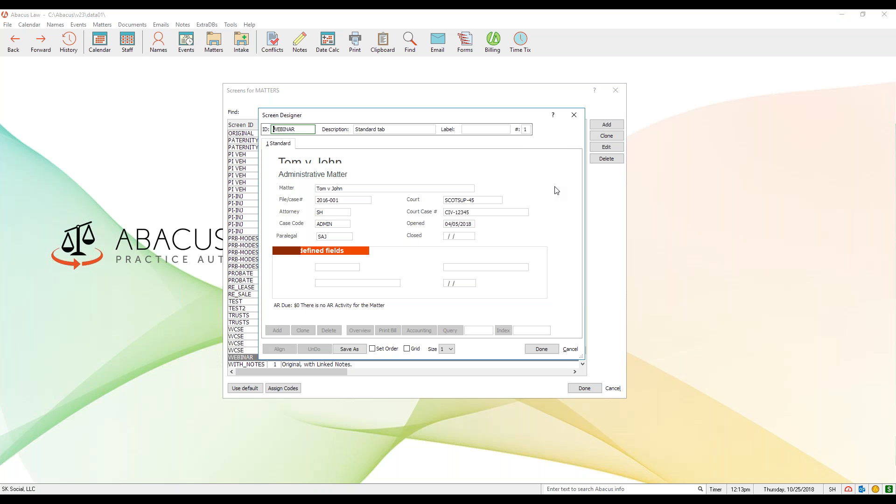
right_click(522, 171)
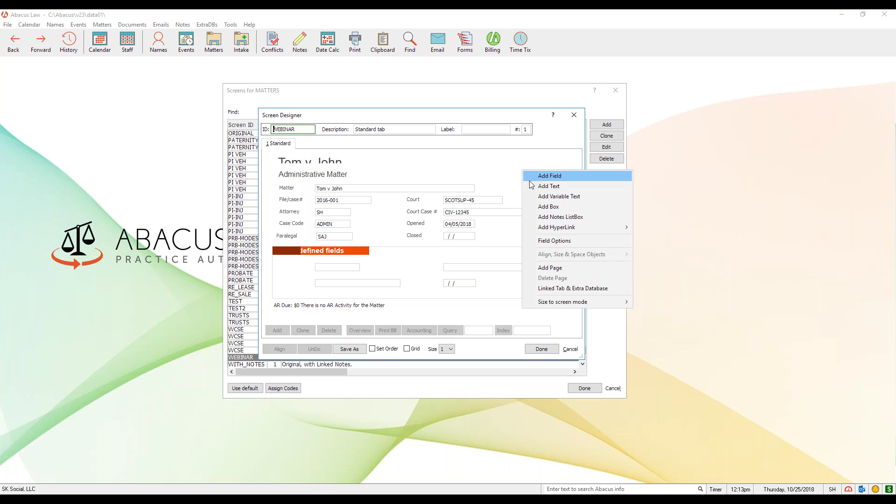
mouse_move(560, 228)
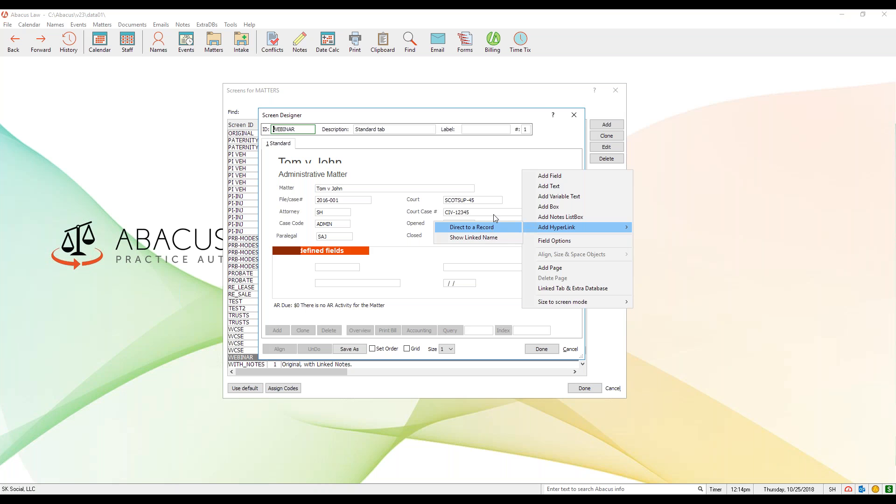
left_click(486, 163)
left_click(578, 118)
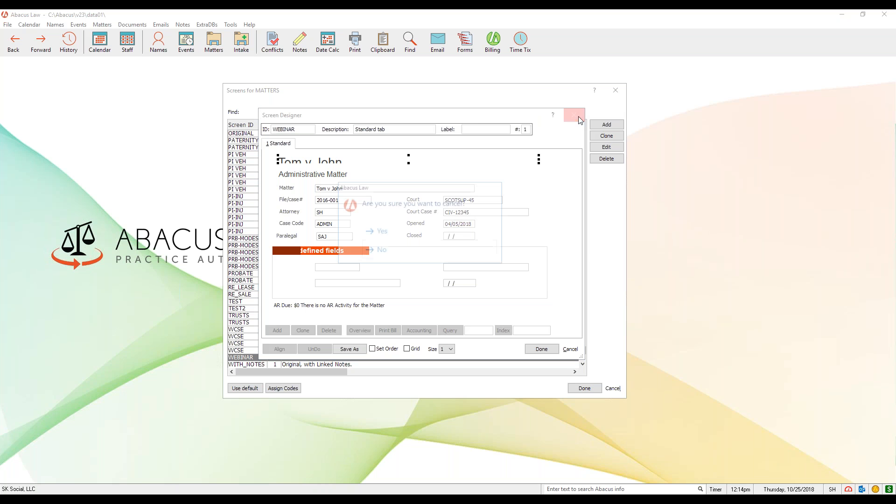
left_click(396, 231)
left_click(615, 90)
Reopen the matter with case code ADMIN and display its documents
left_click(214, 41)
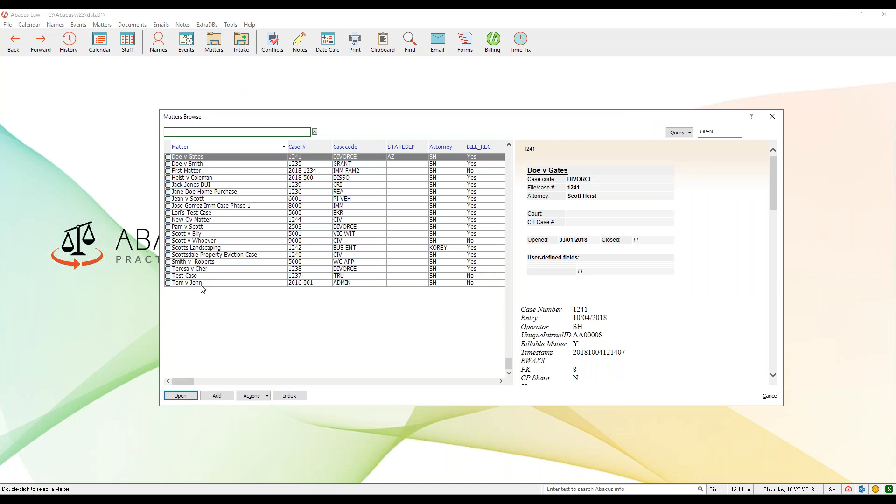
double_click(199, 282)
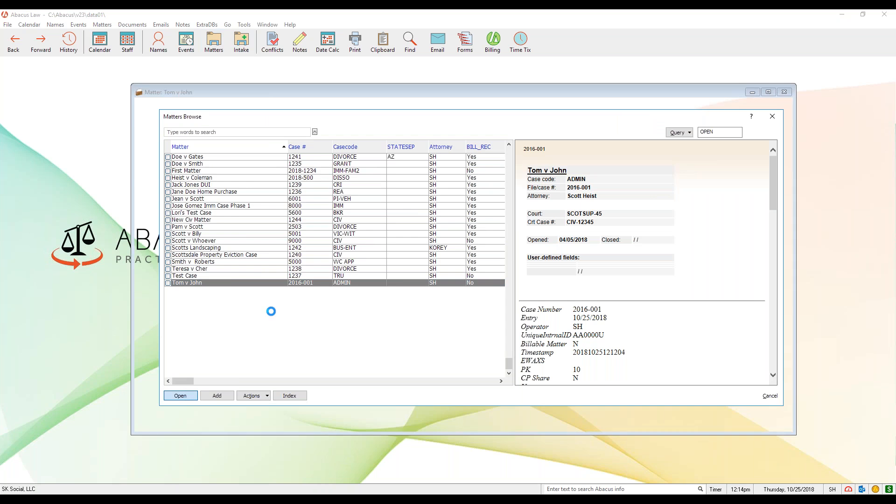
left_click(285, 120)
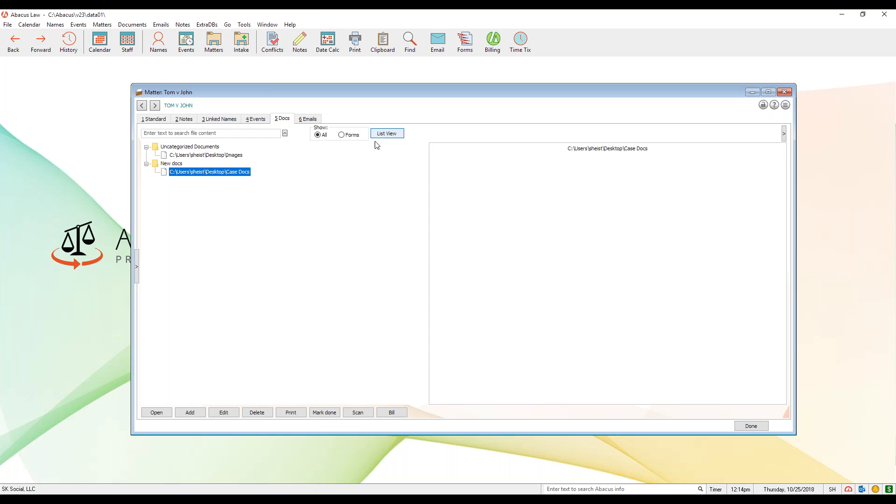
Compare the documents' list and tree views, preview the Images and Case Docs entries, and return to the matter's standard details
left_click(393, 135)
left_click(393, 135)
left_click(203, 155)
left_click(202, 174)
left_click(205, 156)
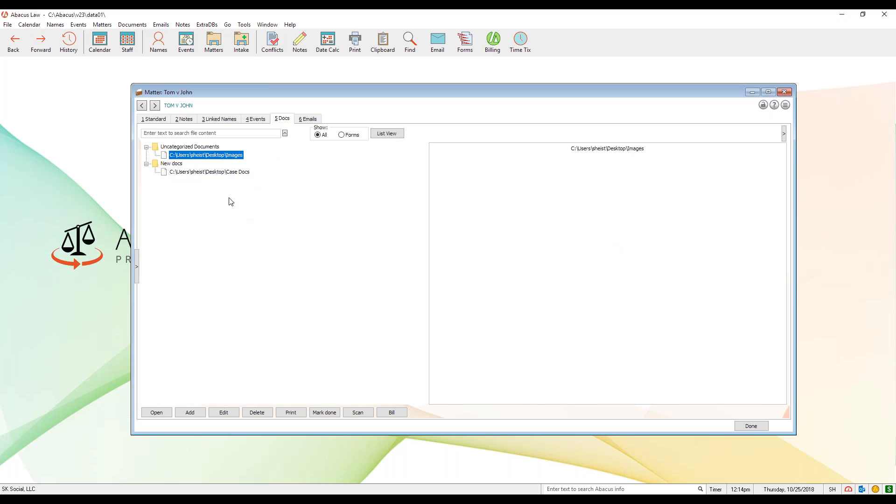
left_click(223, 172)
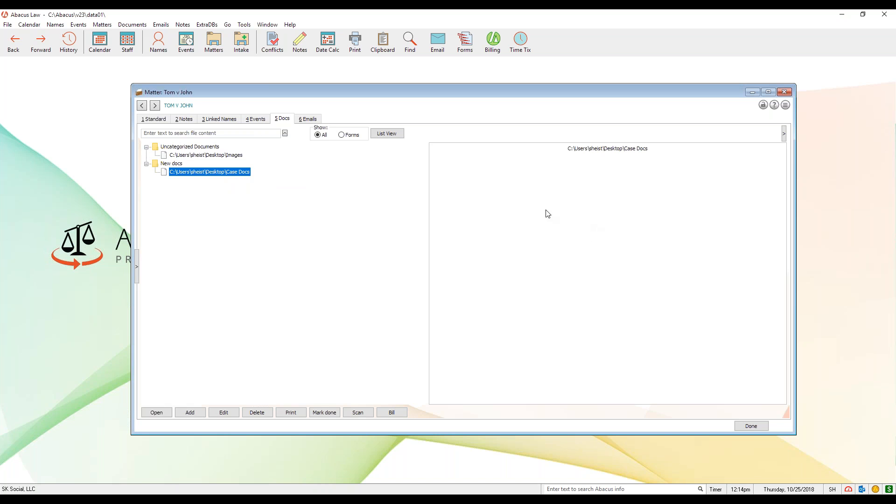
left_click(148, 119)
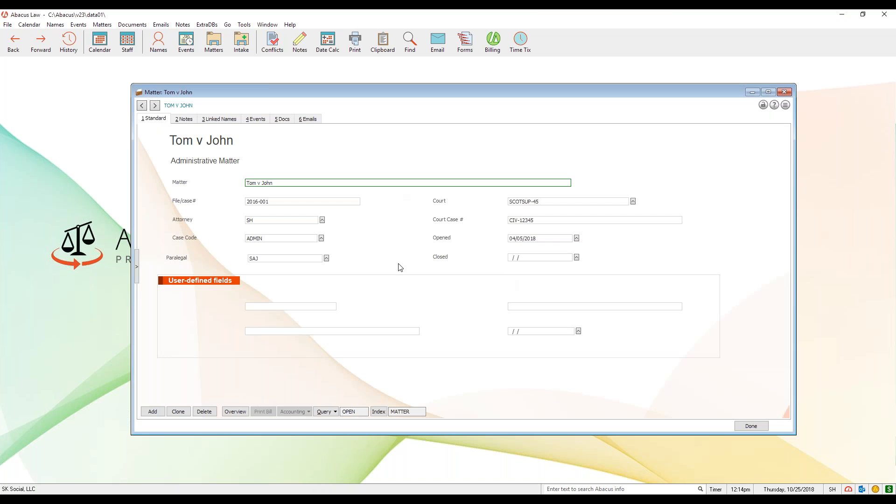
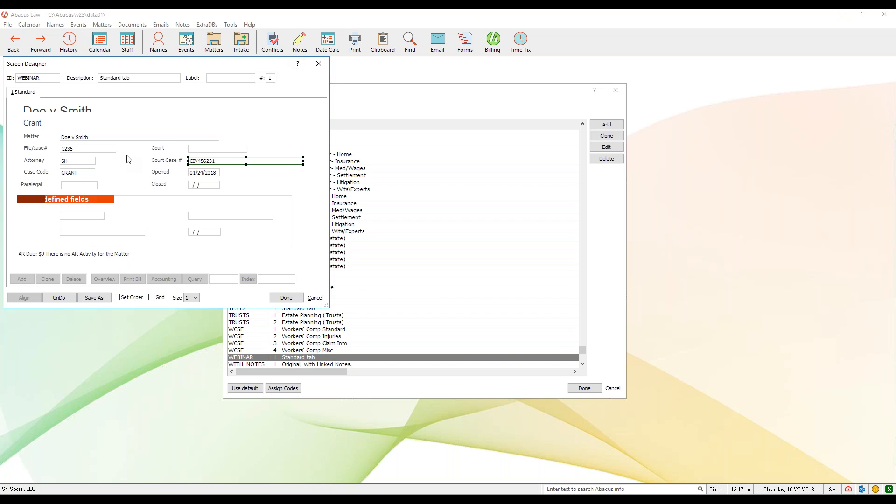
Close the Screen Designer without saving the WEBINAR screen and leave the matter screens list
left_click(319, 64)
left_click(155, 178)
left_click(622, 92)
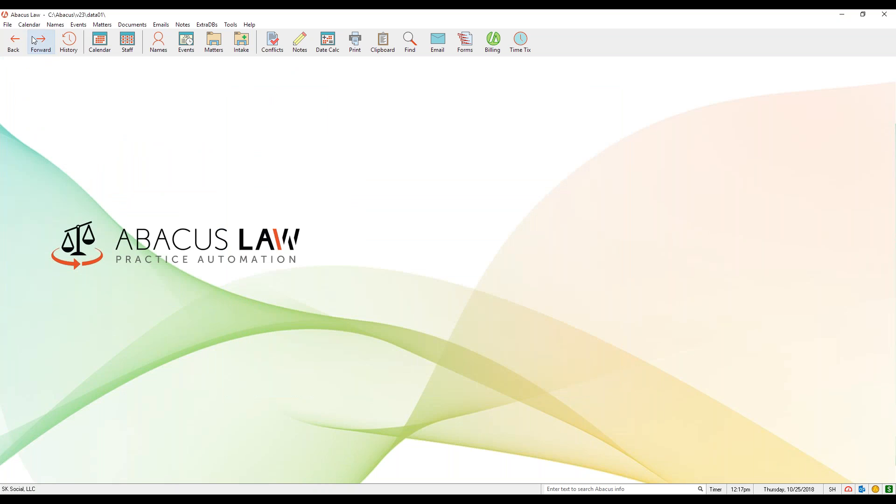
Open the database structures, examine the field definitions of the Matters database, and quit while discarding any pending changes
left_click(10, 26)
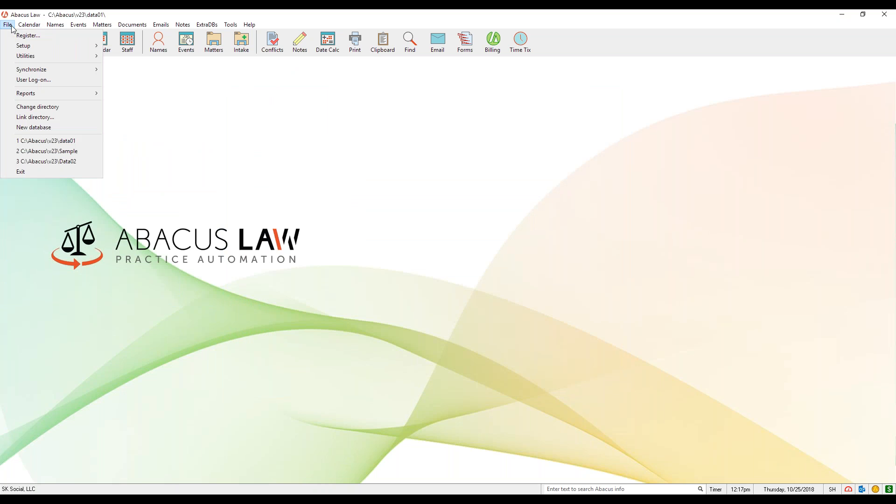
mouse_move(16, 47)
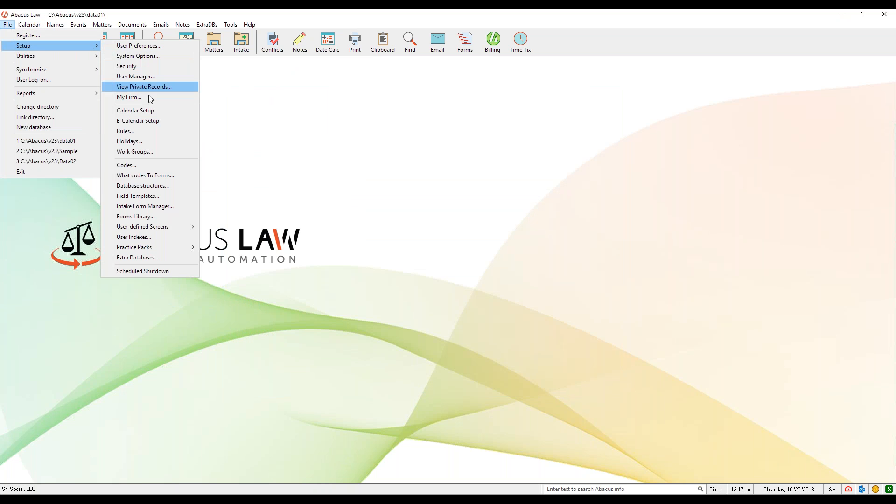
left_click(168, 185)
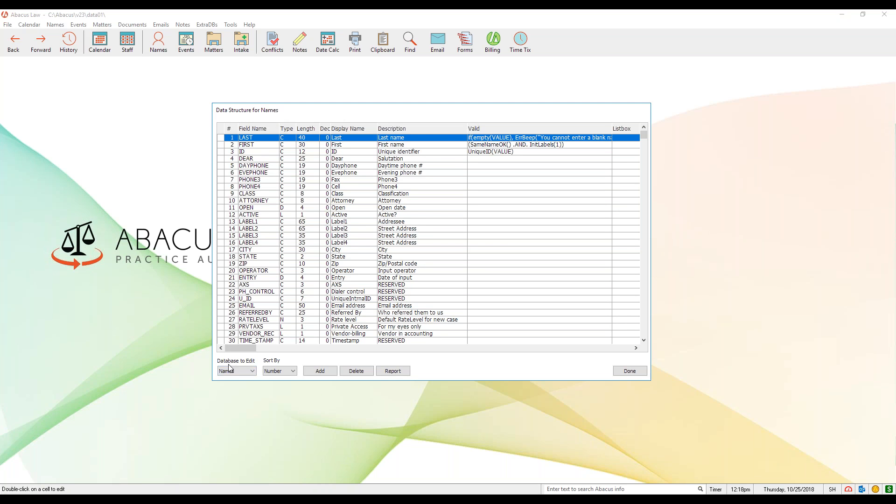
left_click(250, 371)
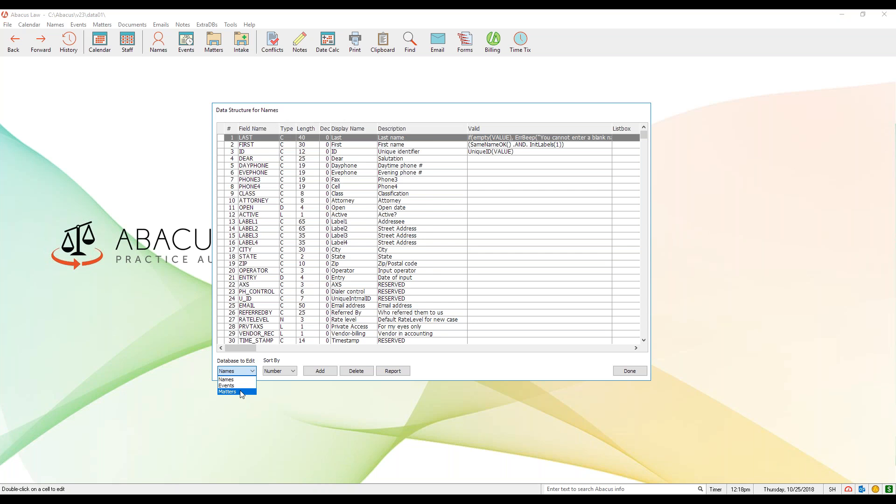
left_click(241, 392)
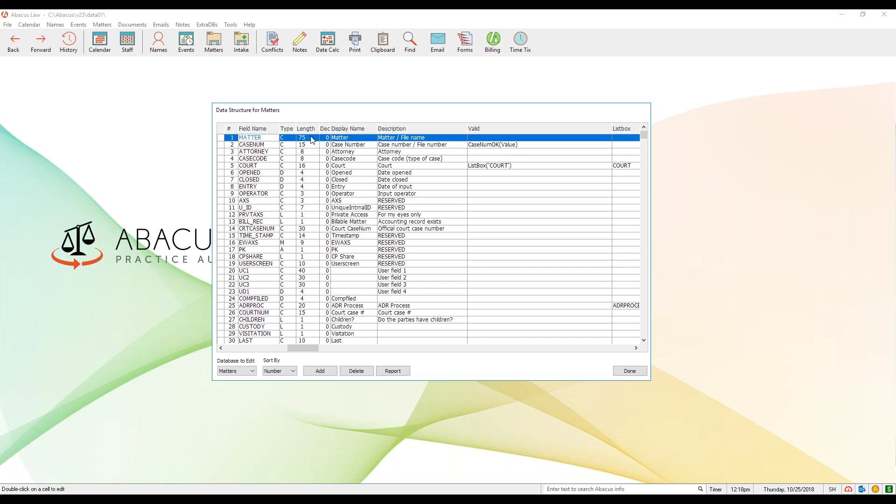
left_click_drag(514, 117, 518, 126)
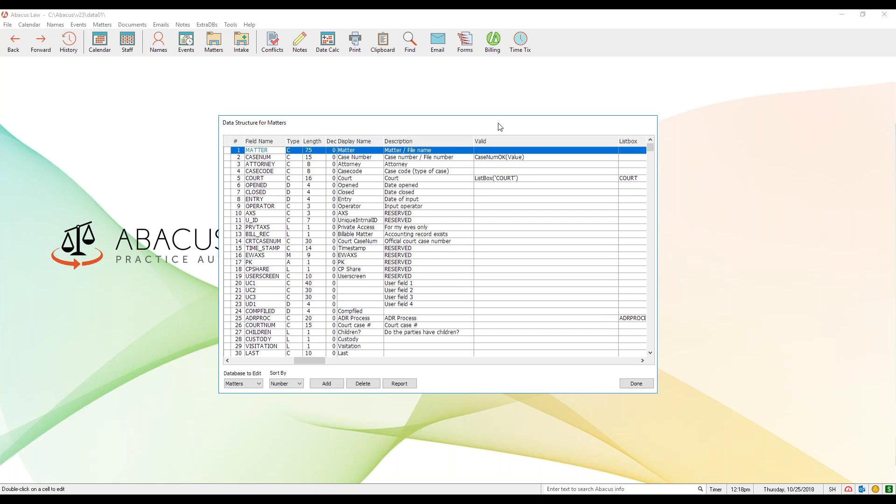
left_click(635, 384)
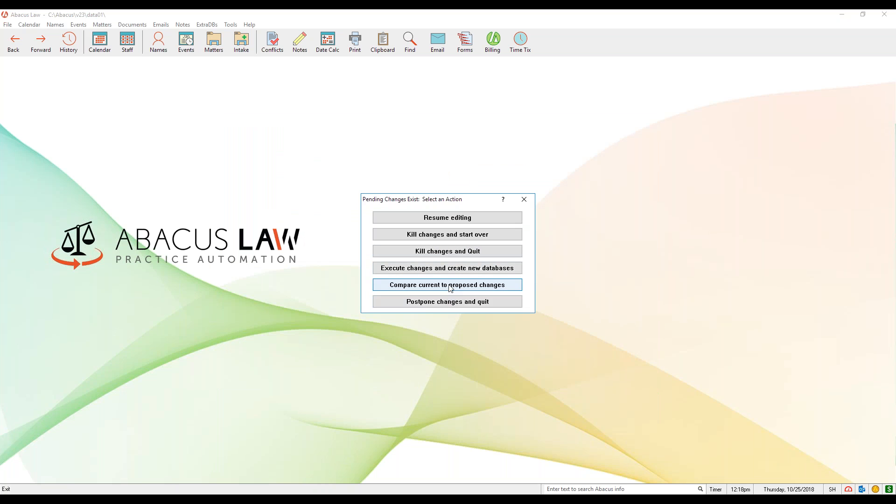
left_click(460, 251)
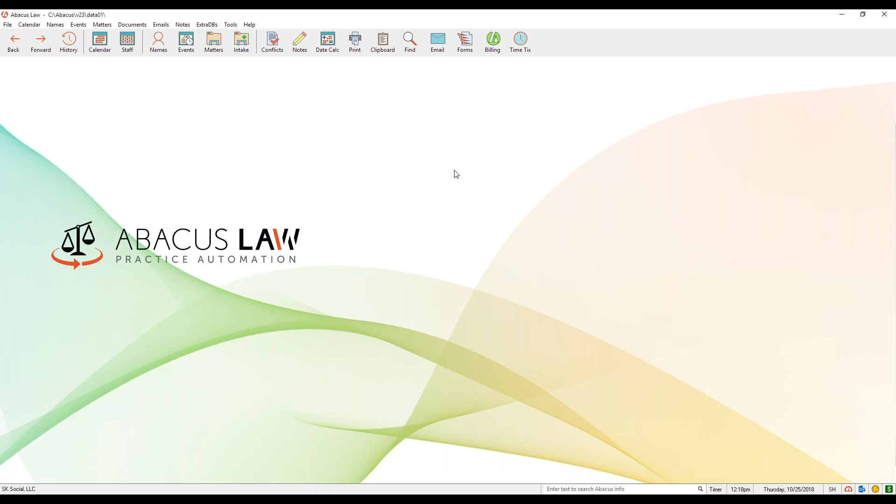
Reopen the matter screens list and check which case codes are assigned to the WEBINAR screen
left_click(7, 26)
mouse_move(42, 46)
mouse_move(144, 227)
left_click(88, 249)
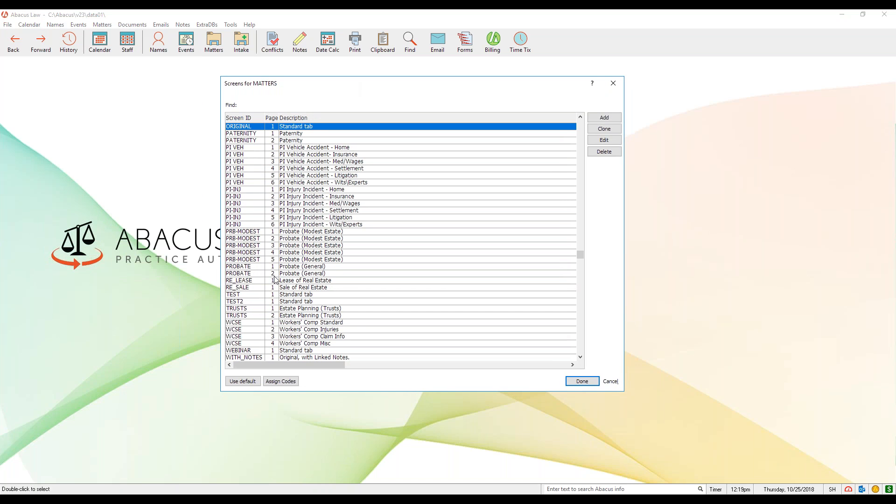
left_click(301, 351)
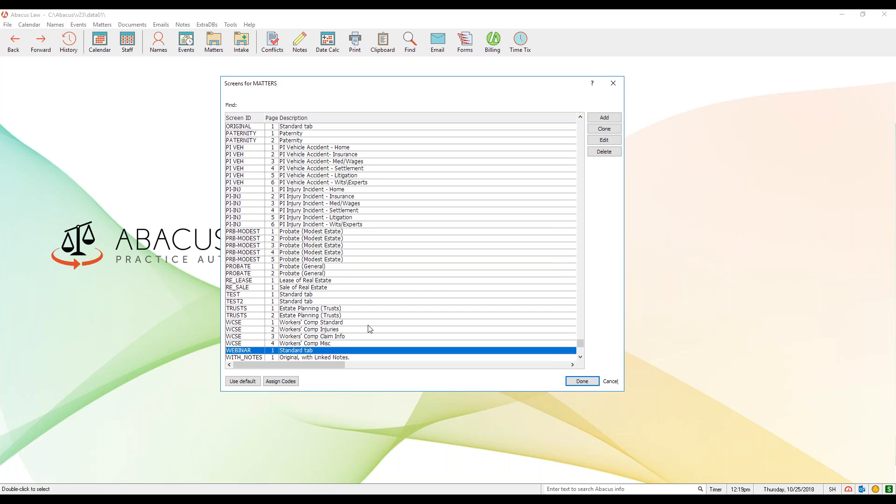
left_click(280, 381)
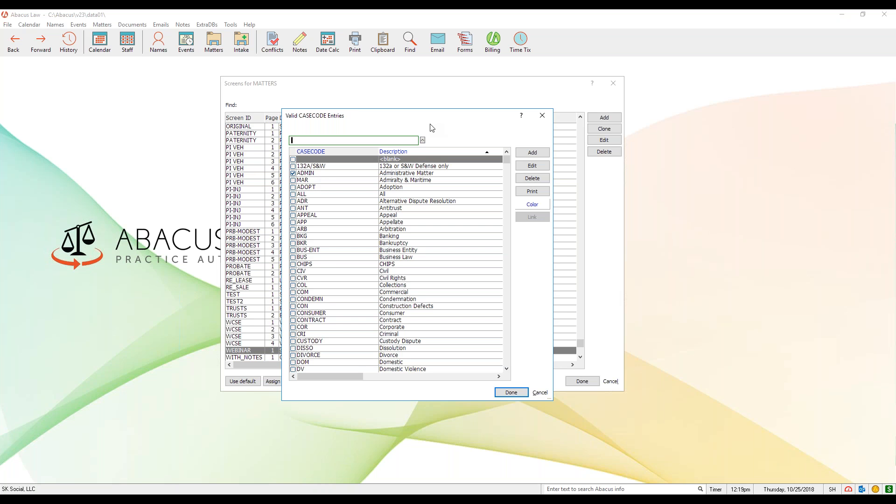
left_click(543, 115)
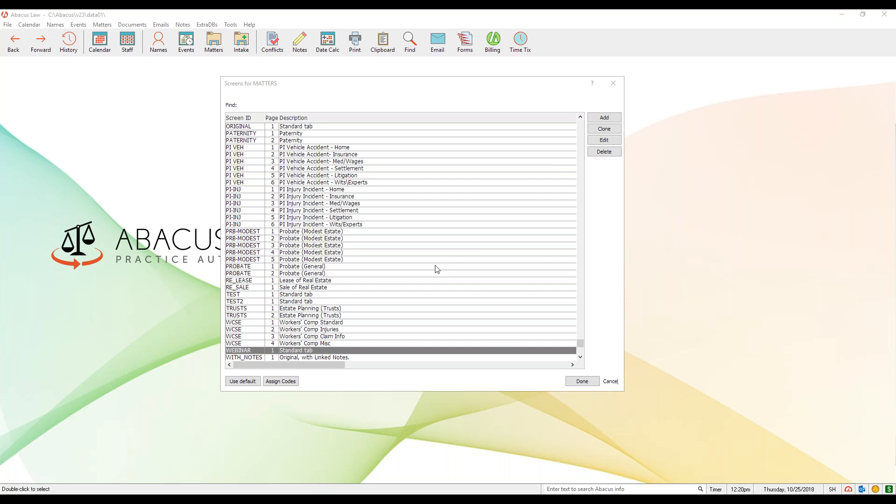
Open the WEBINAR screen in the Screen Designer and examine which elements can be added to it
left_click(615, 142)
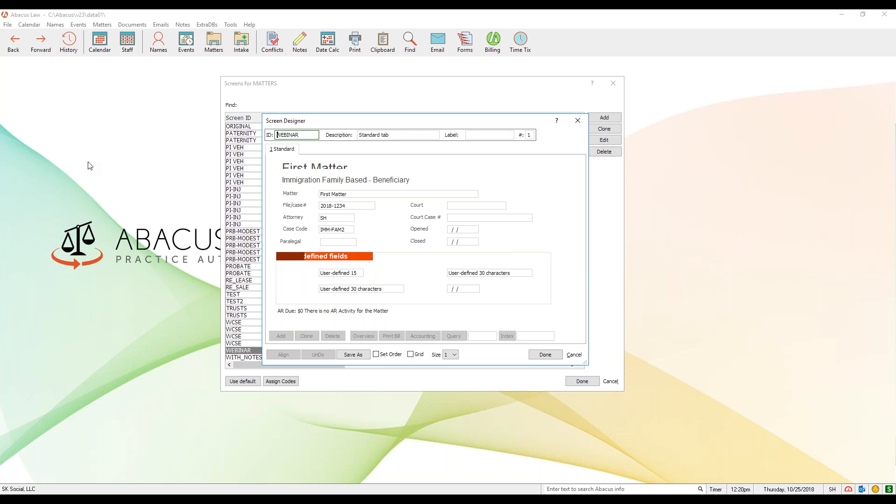
right_click(512, 241)
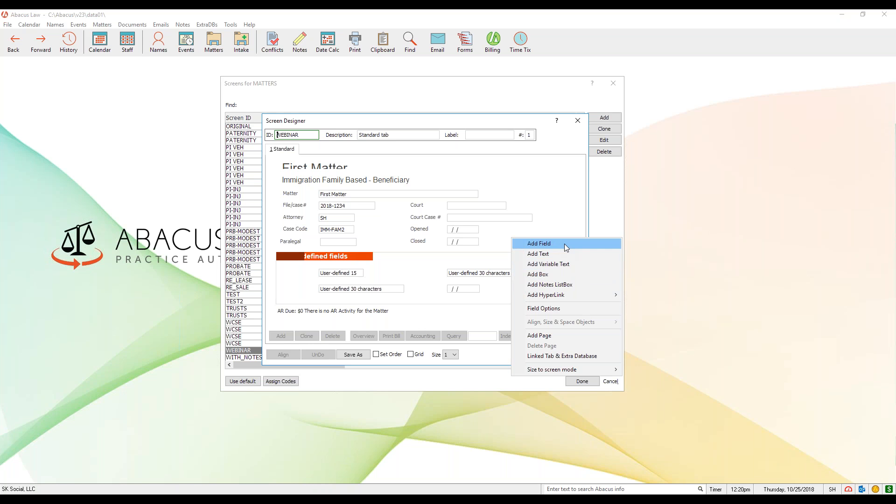
left_click(403, 249)
Open the Paralegal field's properties and examine its fastfield code, valid condition and listbox settings
left_click(295, 242)
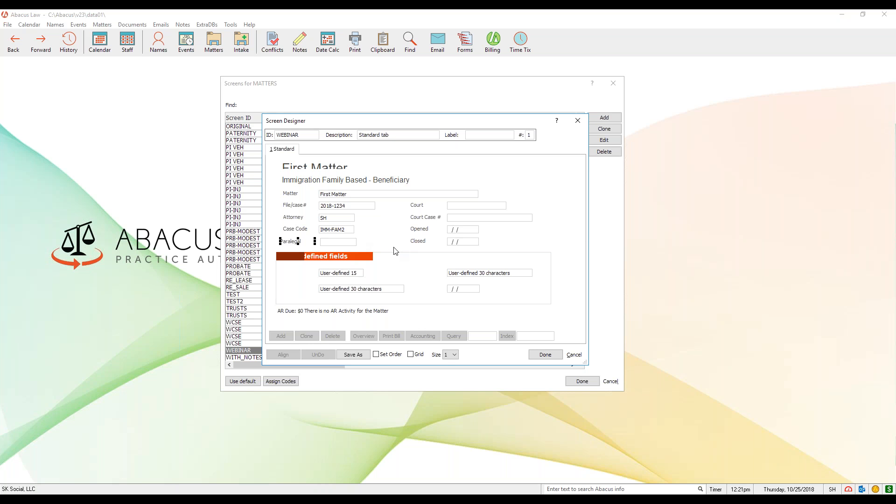
double_click(346, 246)
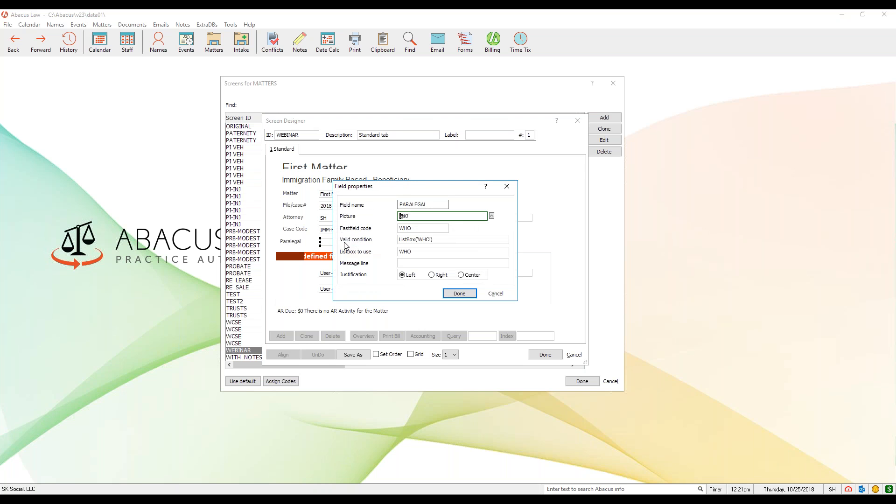
left_click_drag(395, 186, 397, 183)
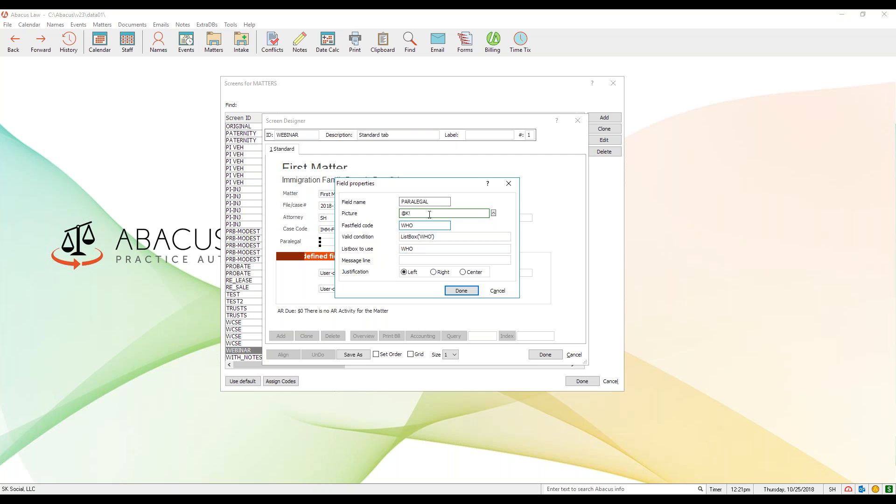
left_click_drag(435, 186, 427, 188)
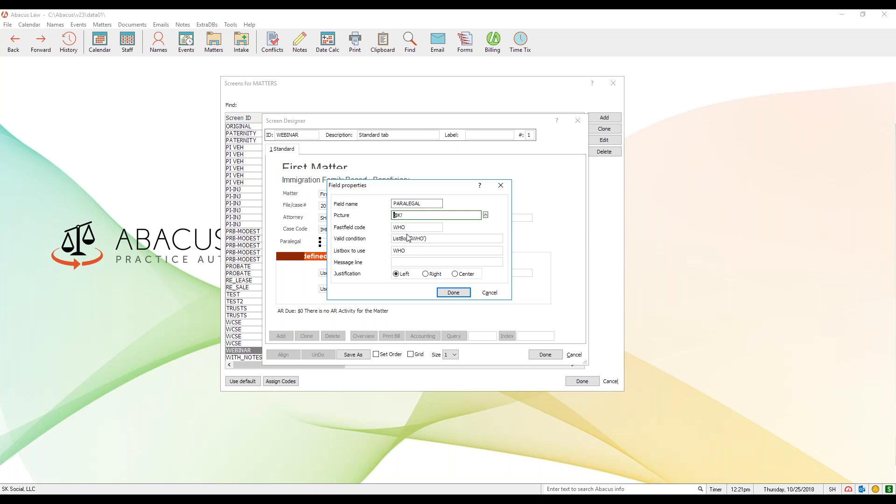
left_click(410, 229)
key("Tab")
left_click(422, 252)
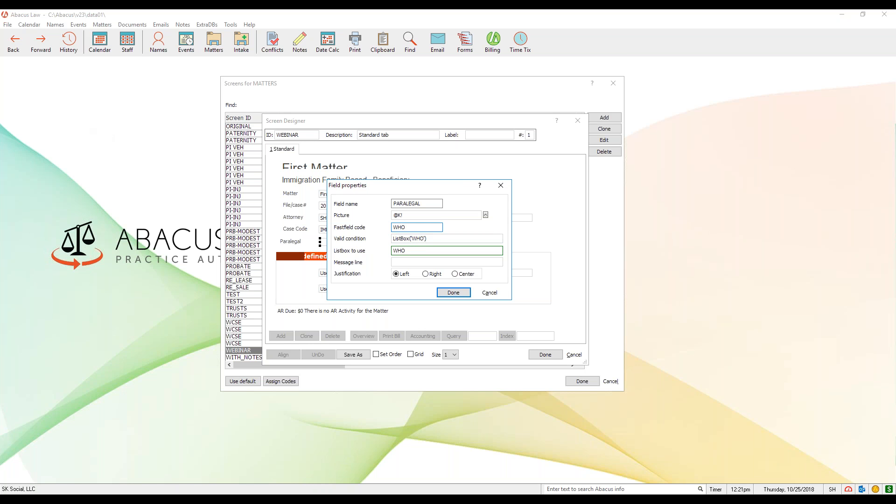
left_click(409, 228)
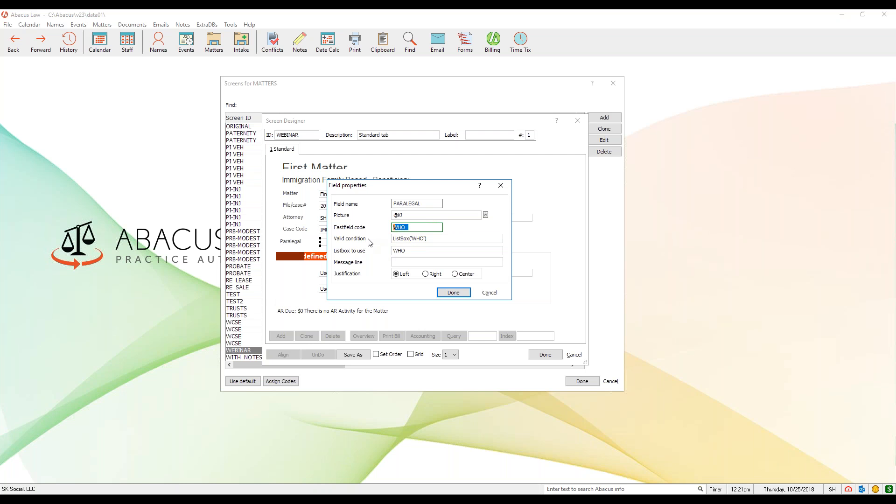
left_click(478, 239)
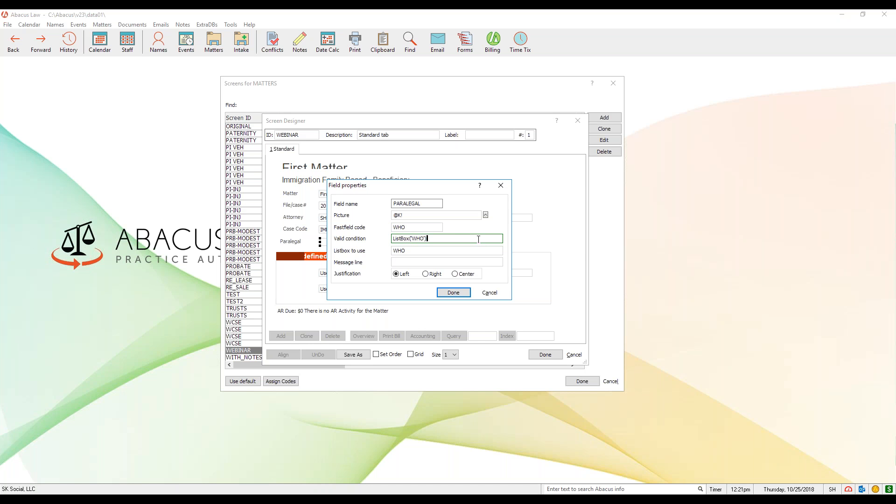
Set the Paralegal field's fastfield code and listbox to WHAT and its valid condition to ListBox('WHAT')
left_click(409, 228)
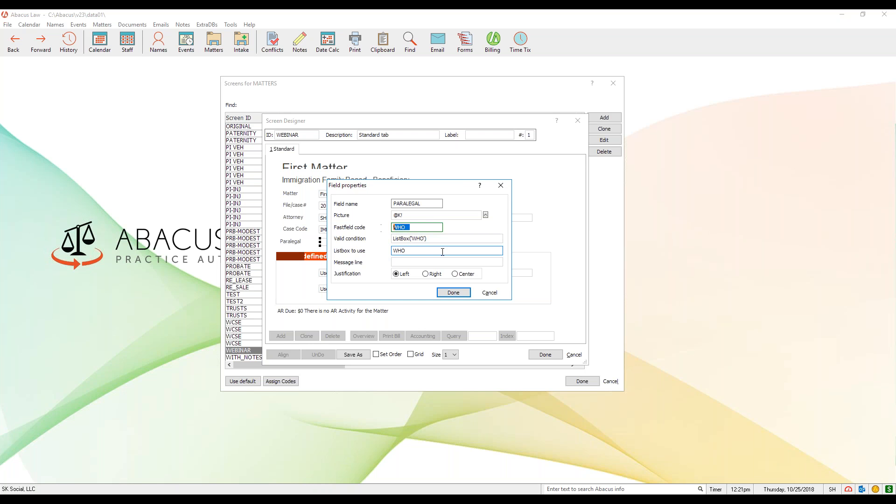
type("WHAT")
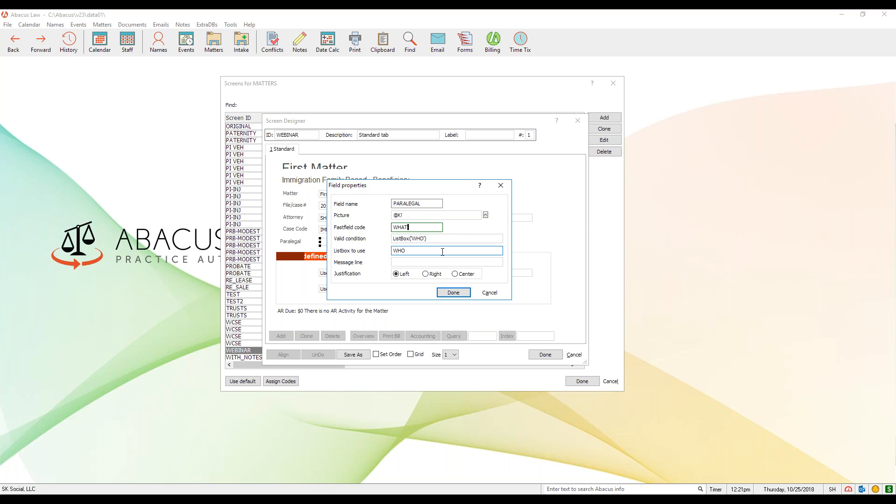
left_click(397, 251)
type("WHAT")
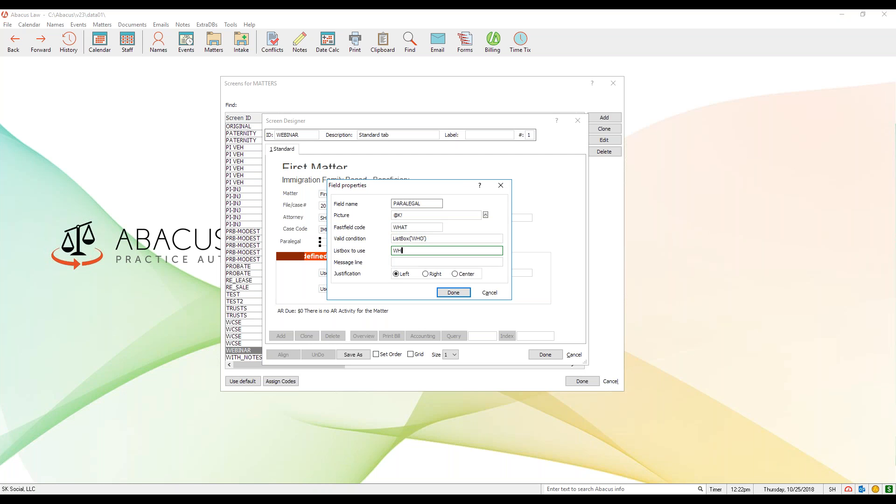
left_click(425, 239)
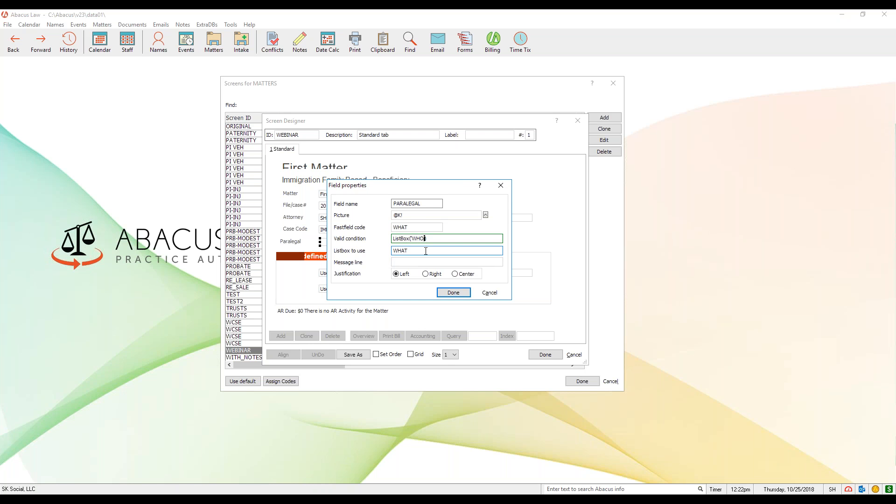
key("BackSpace")
type("AT")
Return the Paralegal field's fastfield code and listbox to WHO and its valid condition to ListBox('WHO'), and accept the properties
left_click(412, 228)
key("BackSpace")
key("BackSpace")
type("O")
left_click(426, 239)
left_click(425, 239)
key("BackSpace")
key("BackSpace")
type("O")
left_click(409, 251)
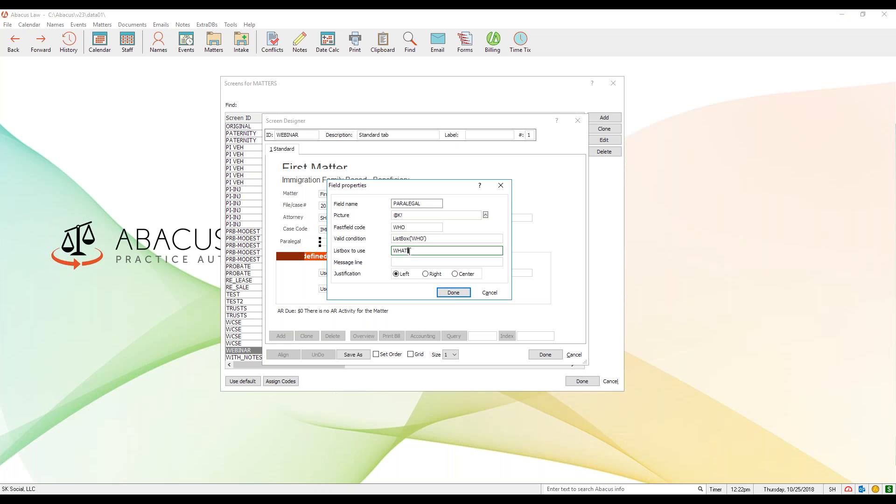
key("BackSpace")
key("BackSpace")
type("O")
left_click(453, 294)
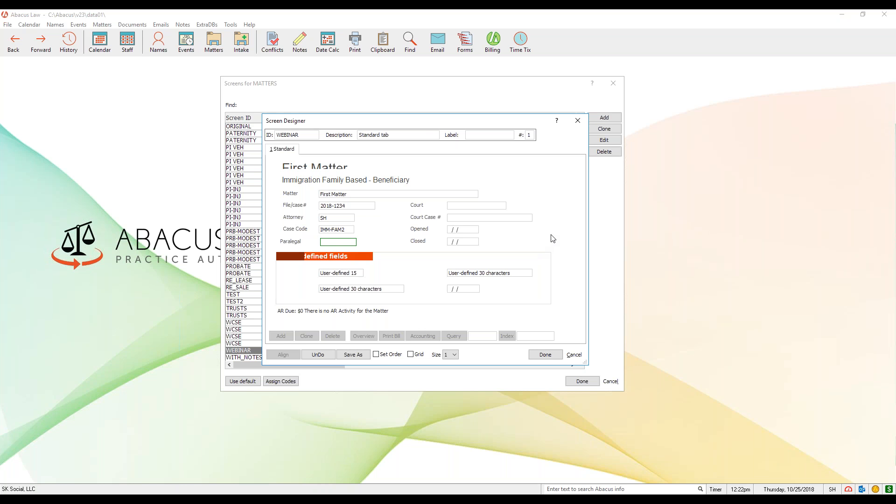
Cancel the WEBINAR screen editing without saving and close the matter screens list
left_click(573, 356)
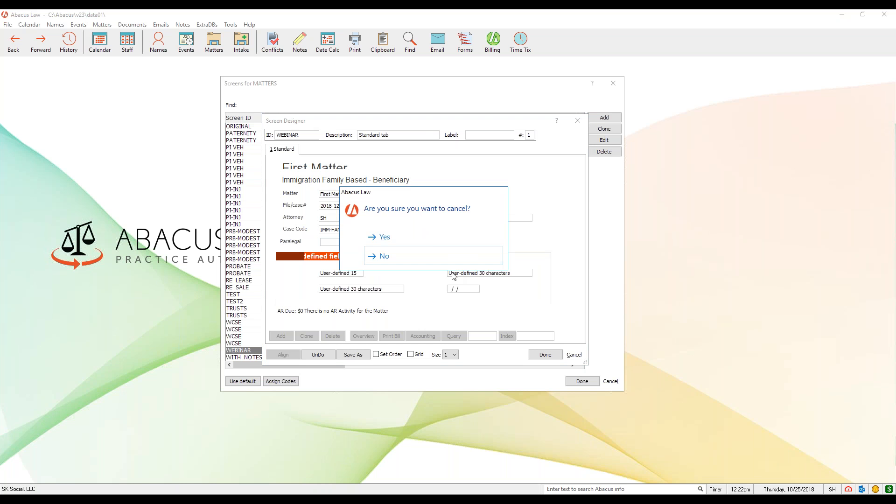
left_click(419, 242)
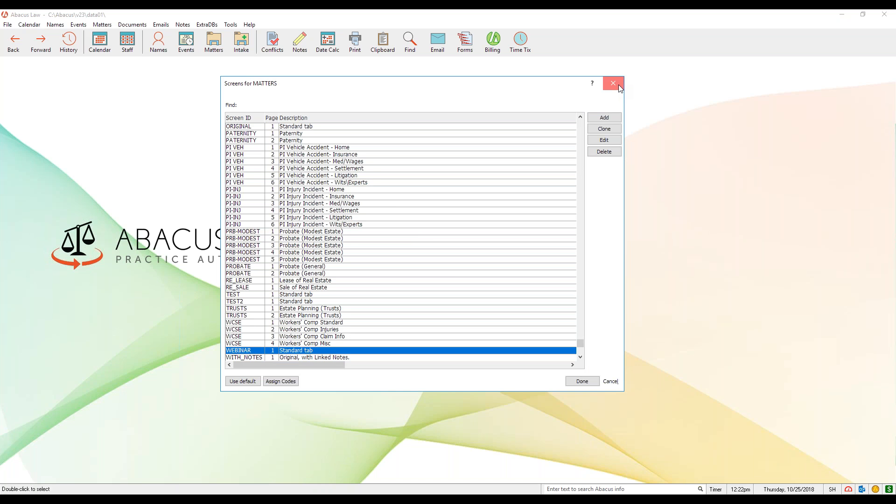
left_click(618, 86)
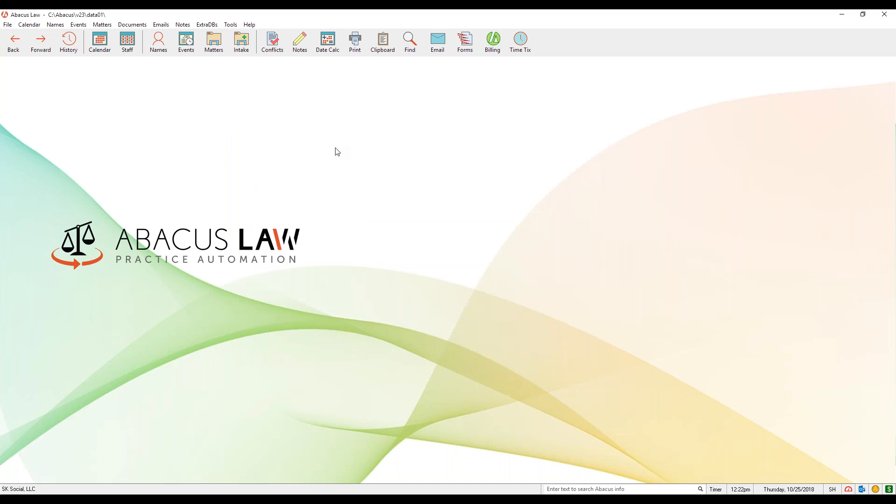
Open the code types setup, review the valid entries of the WHO code type, and close the lists
left_click(8, 24)
mouse_move(29, 48)
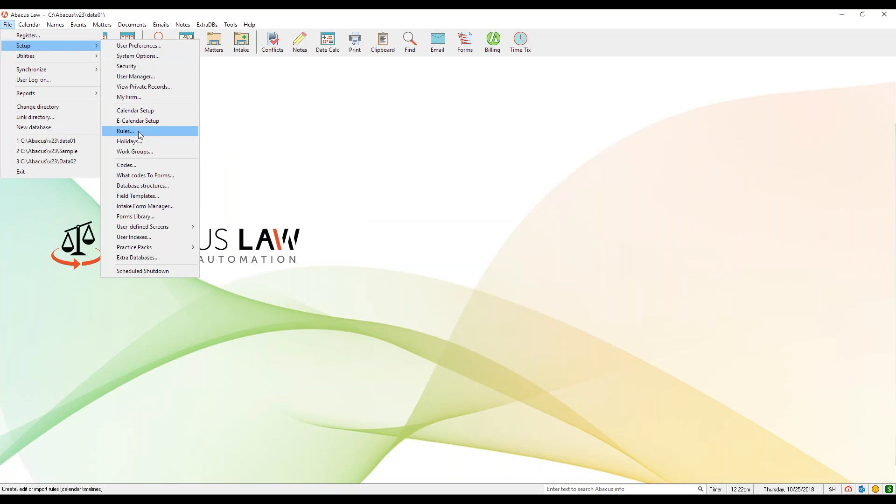
left_click(150, 165)
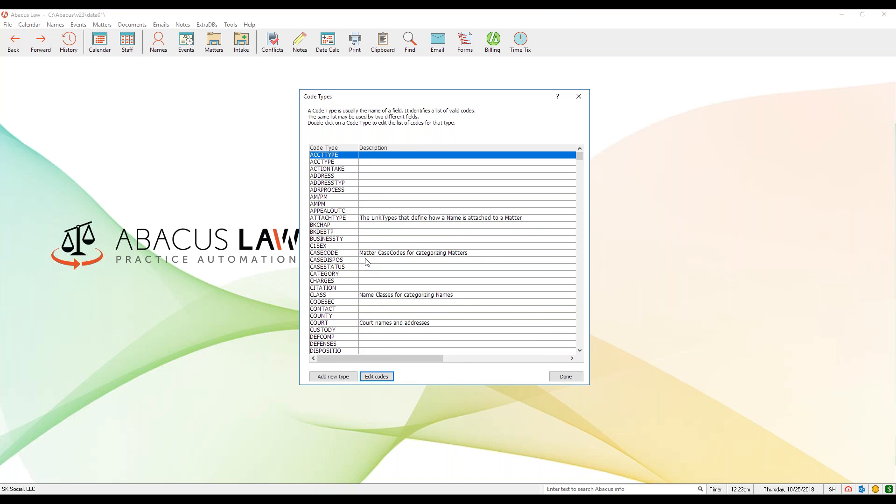
key("End")
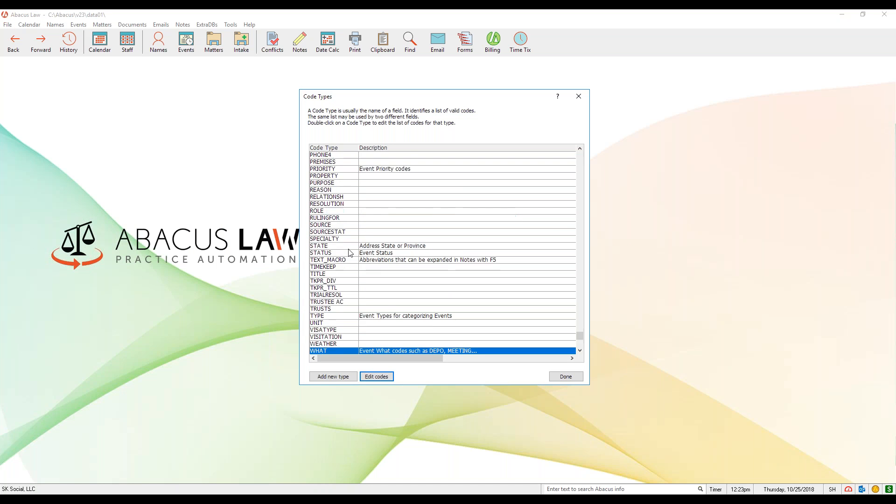
left_click(353, 337)
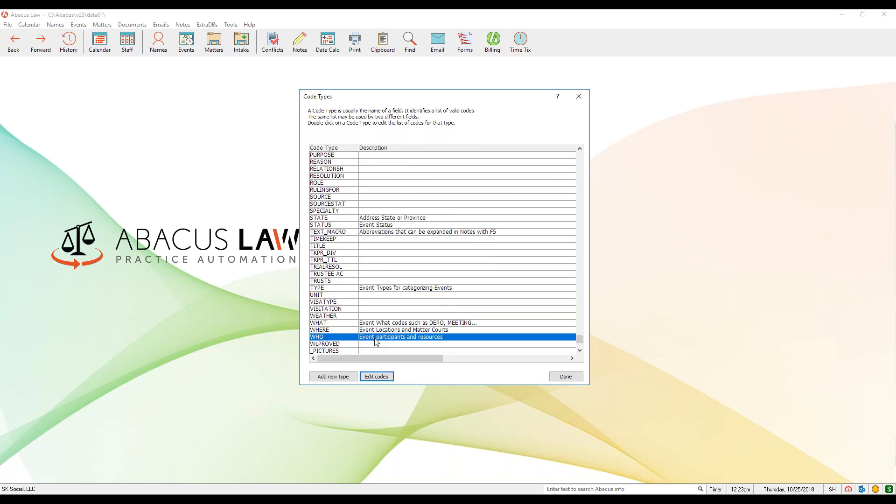
left_click(389, 377)
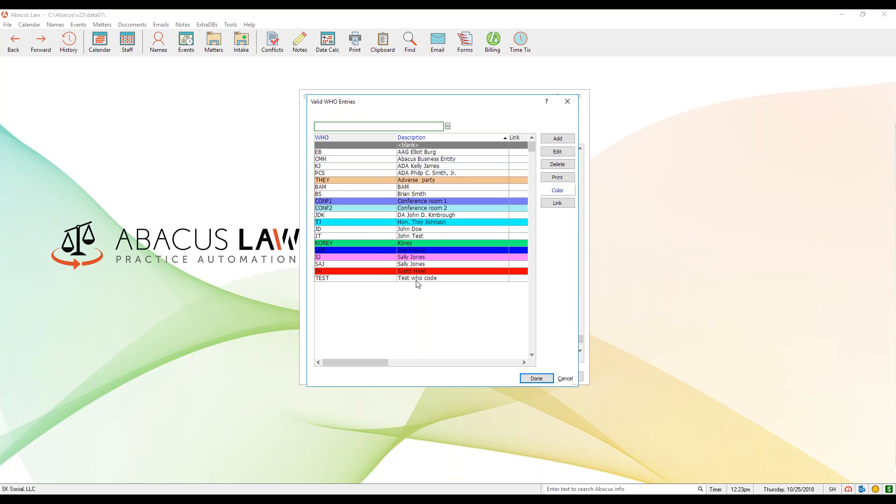
left_click(574, 102)
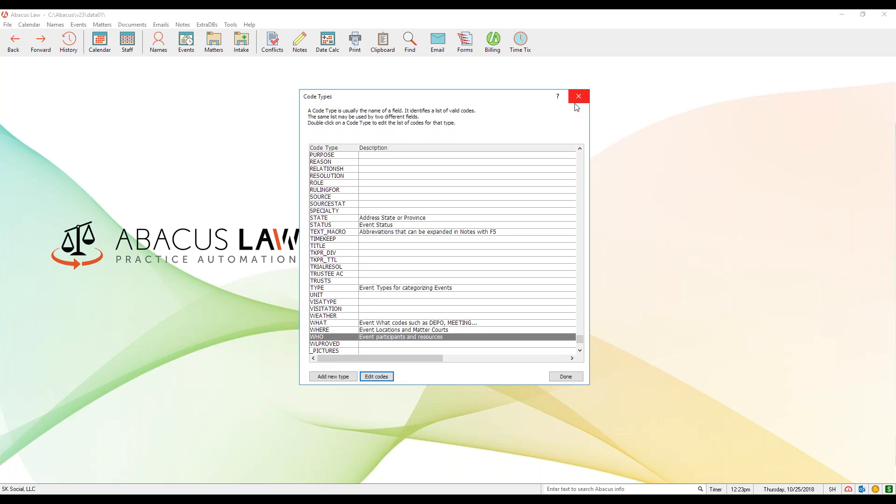
left_click(577, 105)
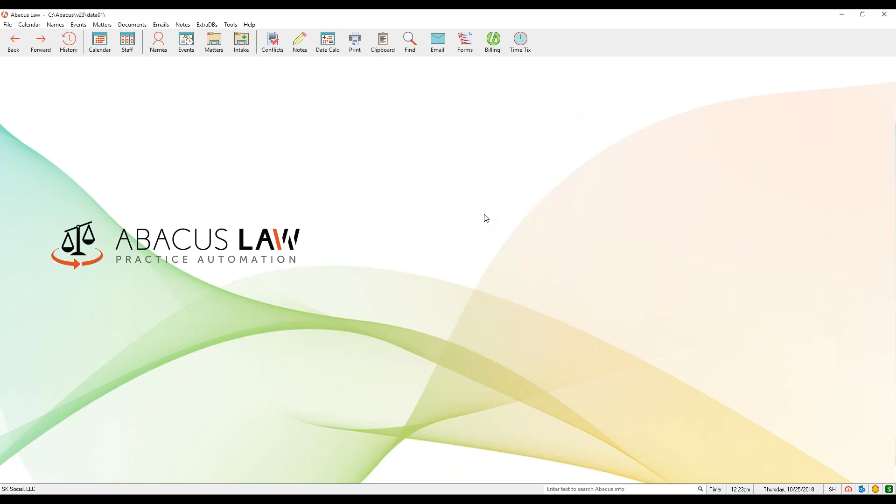
Open the database structures setup, view the Names data structure, and quit by killing the pending changes
left_click(8, 24)
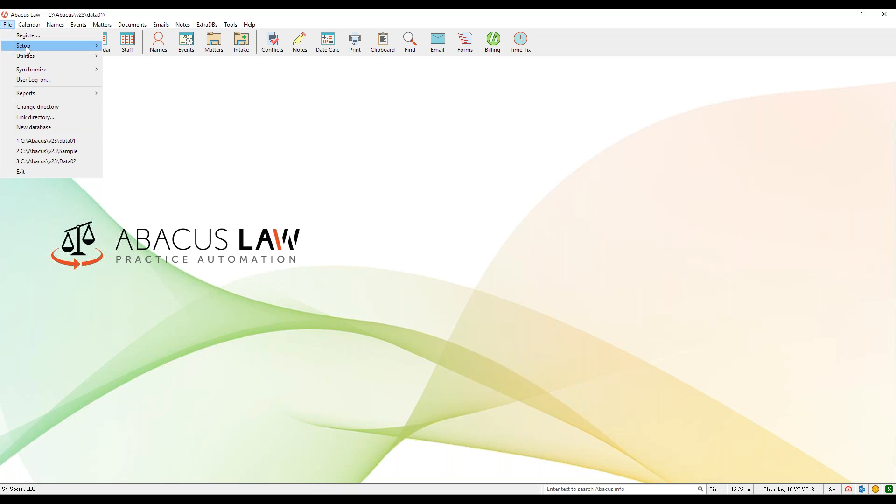
mouse_move(28, 47)
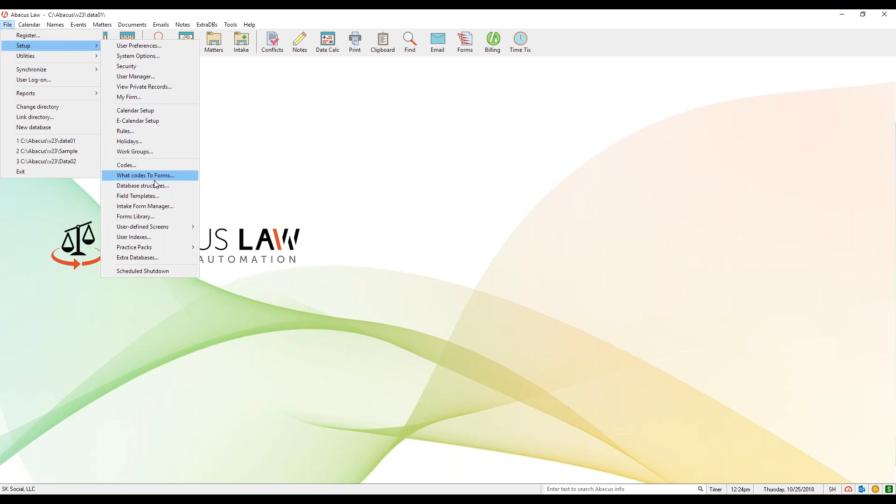
mouse_move(154, 228)
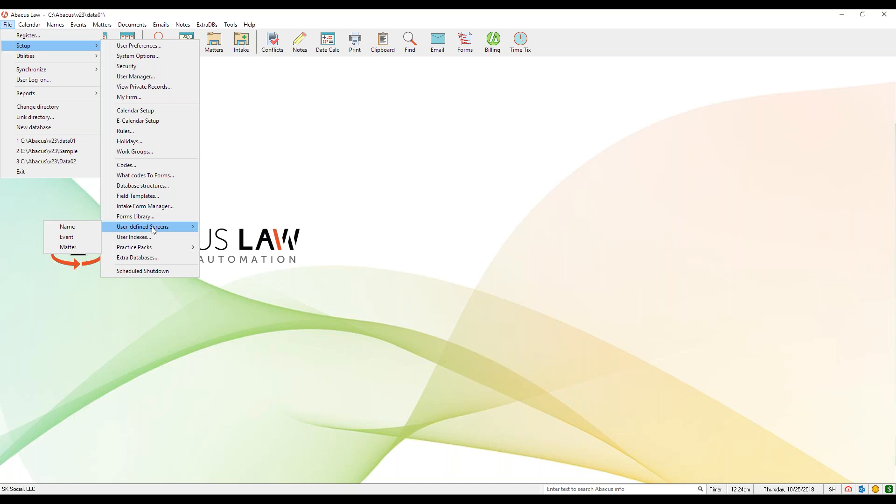
left_click(173, 185)
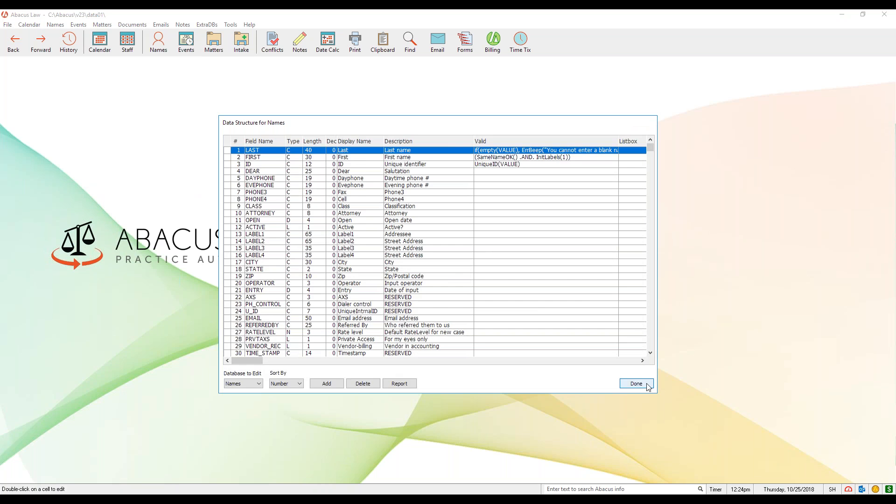
left_click(647, 384)
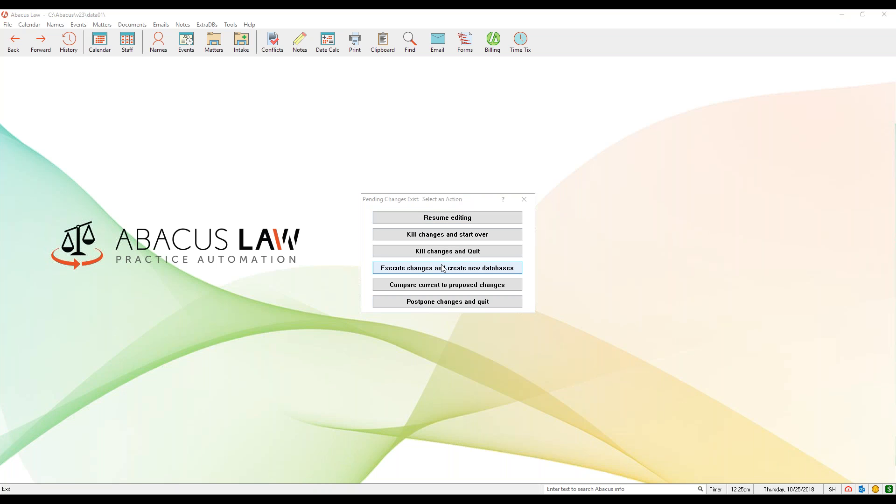
left_click(524, 200)
left_click(636, 383)
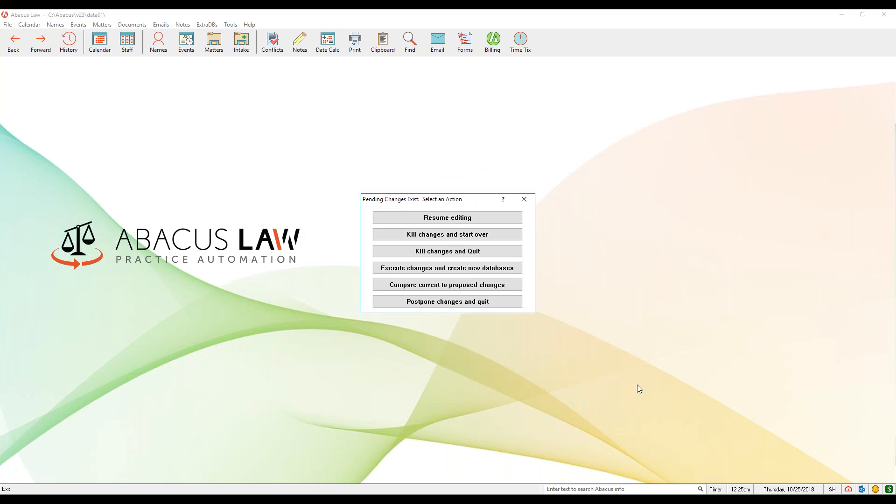
left_click(465, 256)
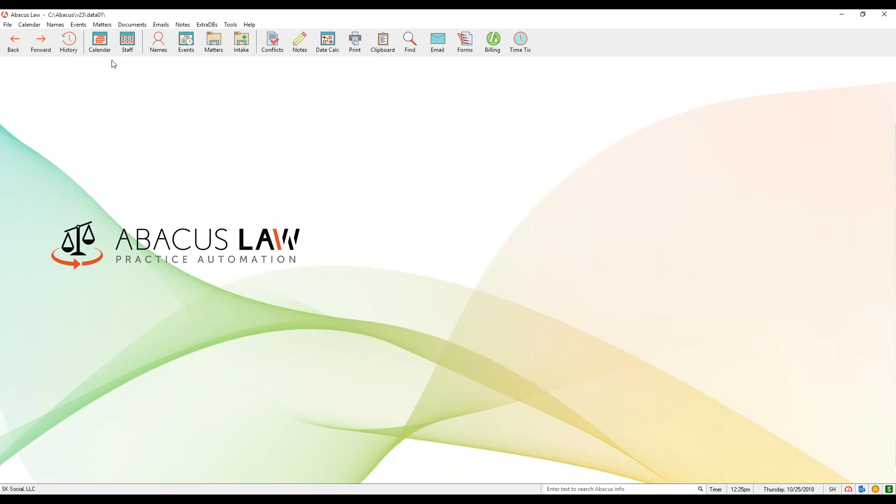
Open the WEBINAR matter screen for editing, request deletion of its Court field, and decline the deletion
left_click(8, 24)
mouse_move(32, 49)
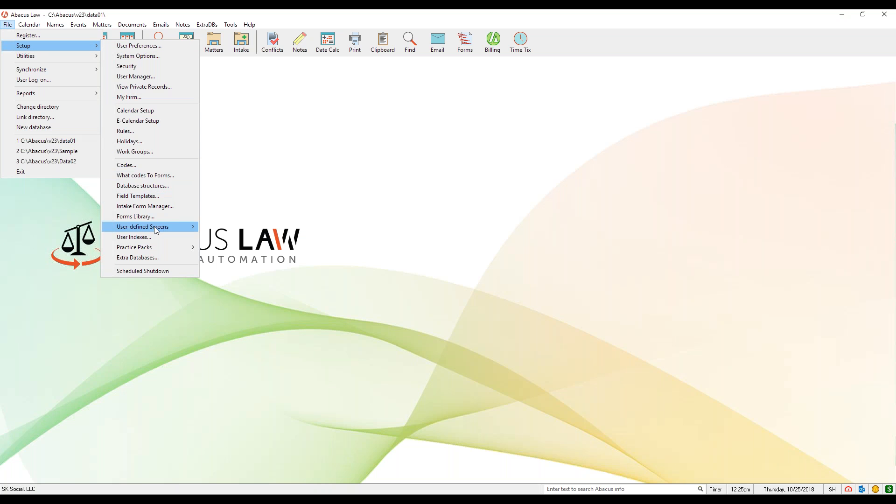
mouse_move(155, 228)
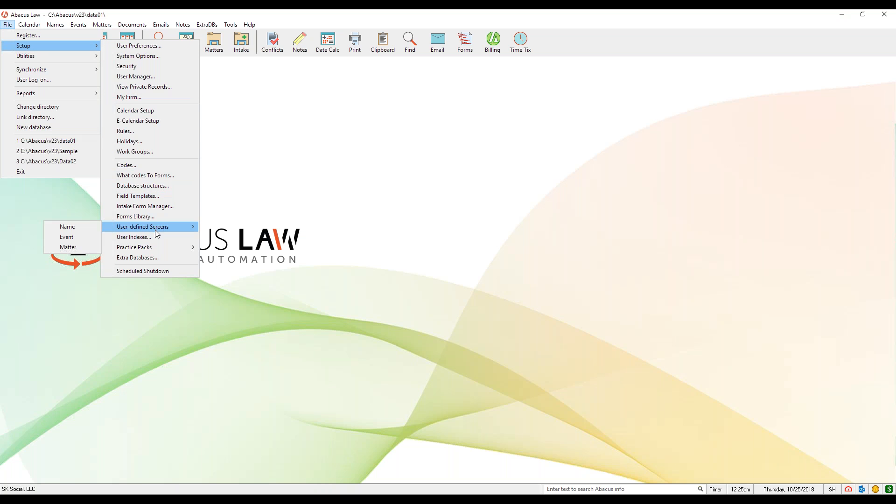
left_click(83, 249)
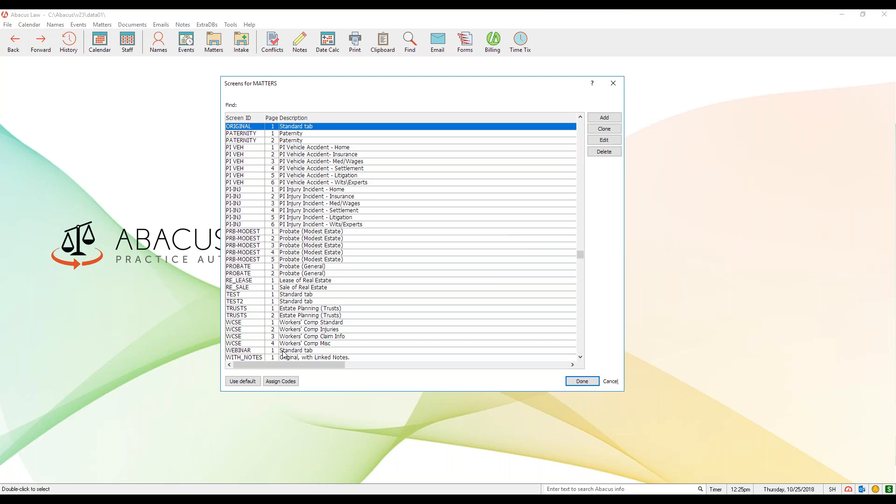
left_click(604, 140)
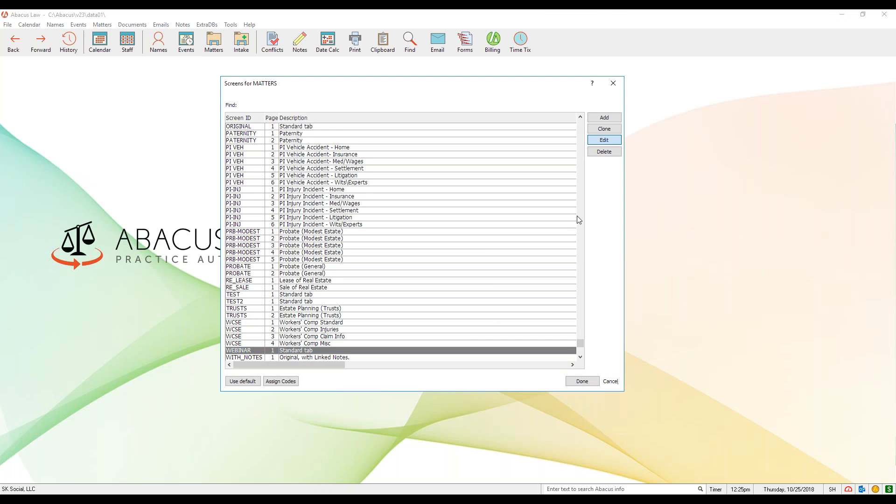
left_click_drag(228, 65, 489, 105)
left_click(484, 188)
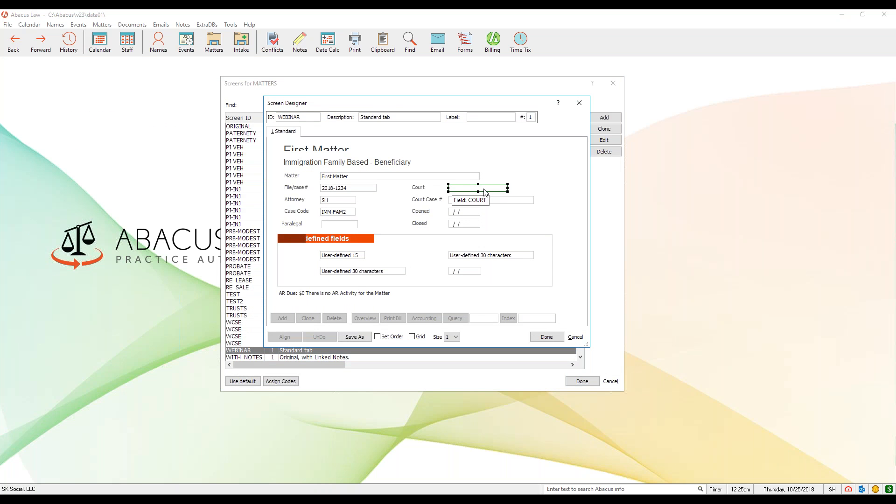
key("Delete")
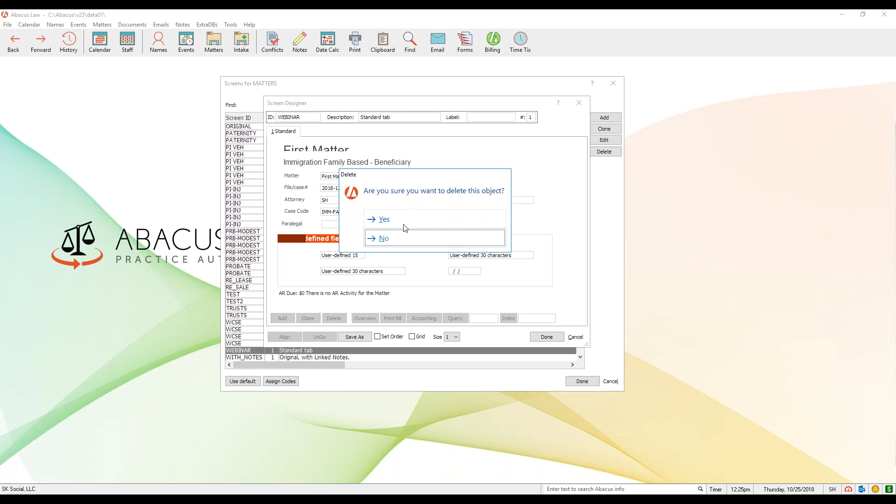
left_click(418, 244)
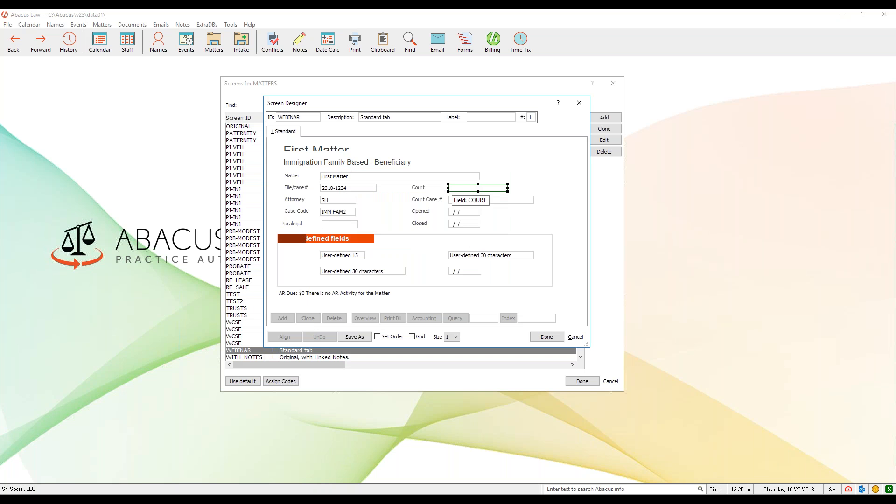
Inspect the Court label and Court field on the WEBINAR screen, cancel the editing, and close the matter screens list
left_click(433, 188)
left_click(456, 189)
left_click(425, 189)
left_click(459, 189)
left_click(586, 107)
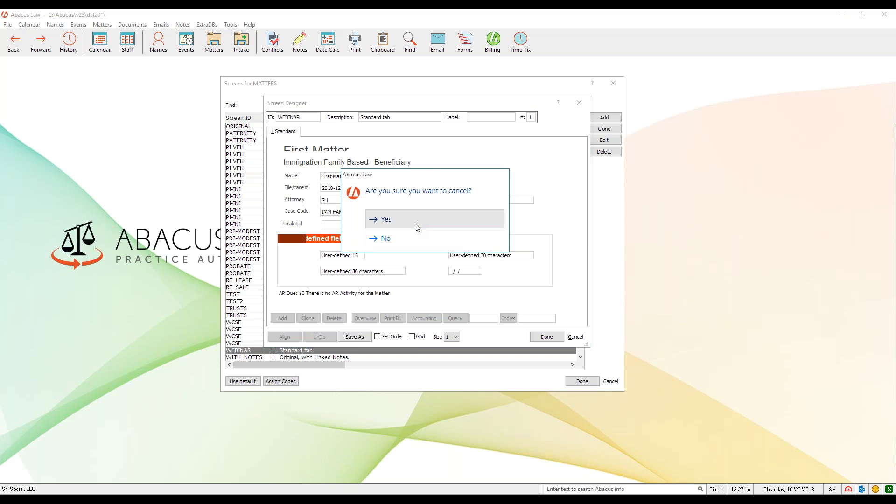
left_click(416, 228)
left_click(613, 83)
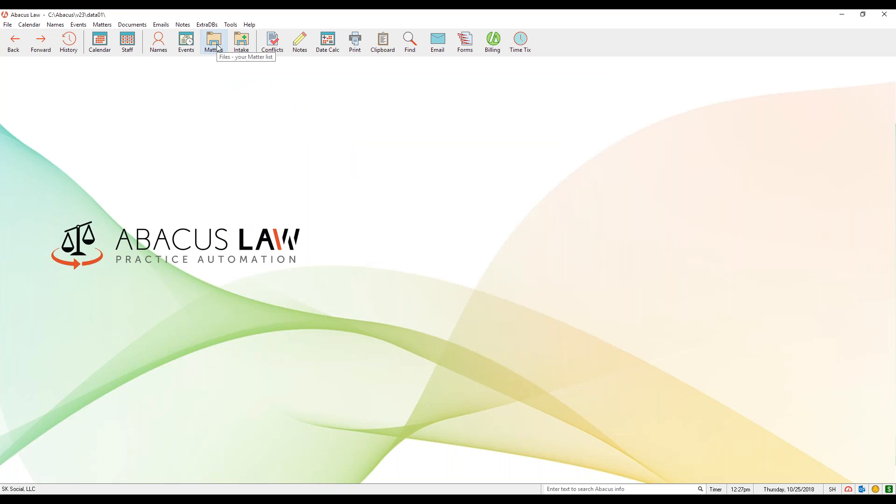
Open the current matter record, view its Standard page with the Paralegal field, and close it
left_click(217, 47)
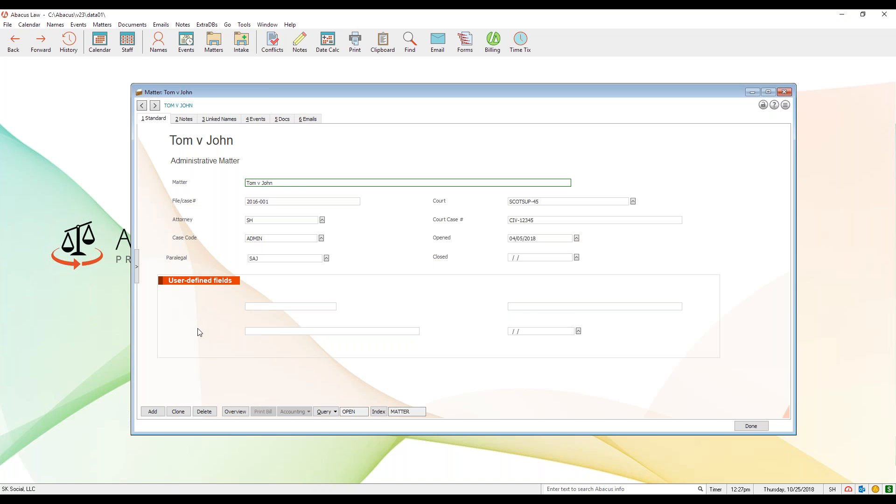
left_click(784, 92)
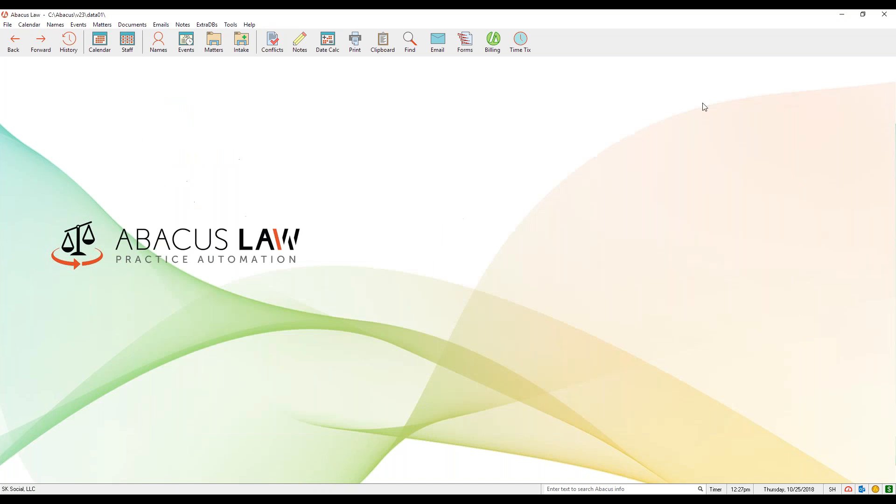
In the system options' field names, name the Matters user-defined fields User1 Phase and User2 Paralegal
left_click(12, 25)
mouse_move(32, 47)
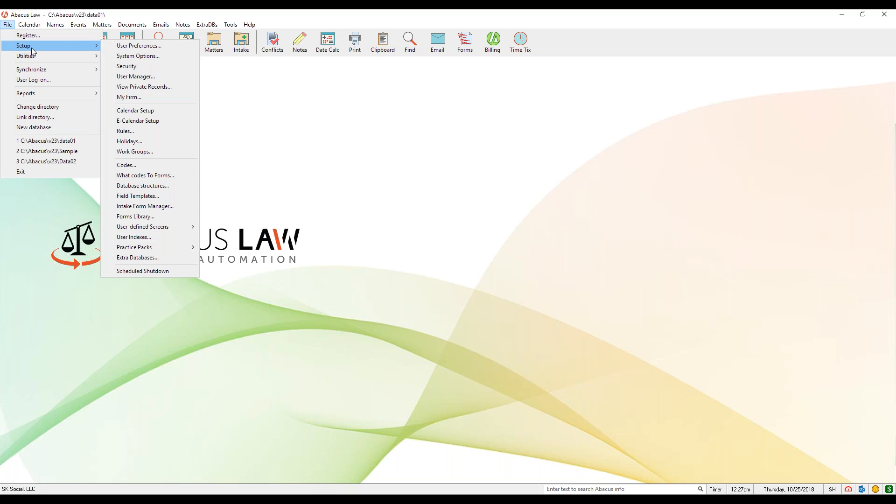
left_click(157, 57)
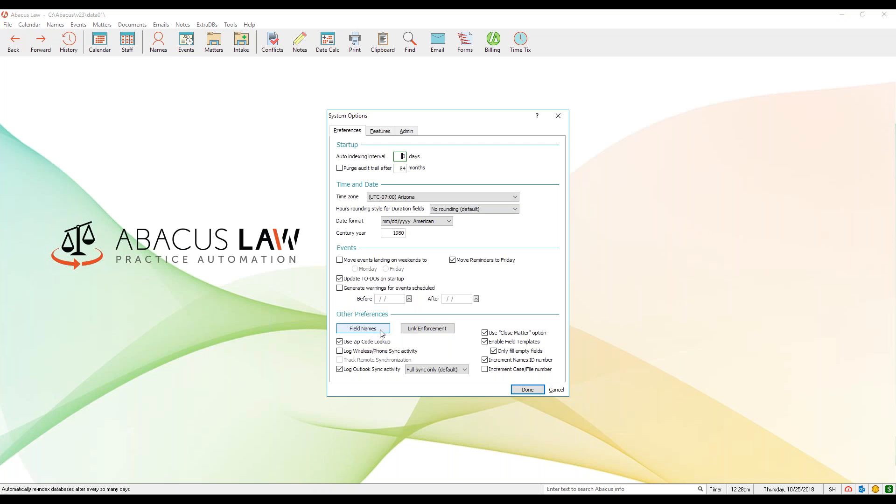
left_click(382, 332)
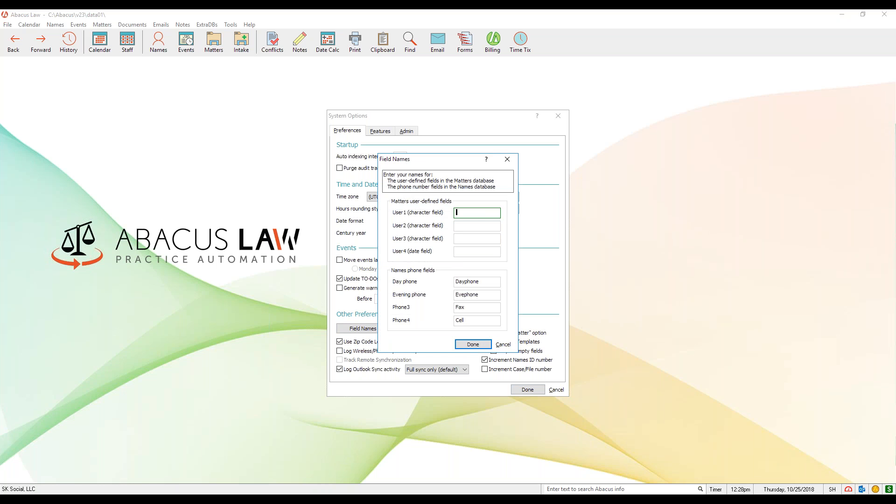
type("asdf")
key("BackSpace")
key("BackSpace")
key("BackSpace")
key("BackSpace")
type("Phase")
left_click(473, 226)
type("Paralegal")
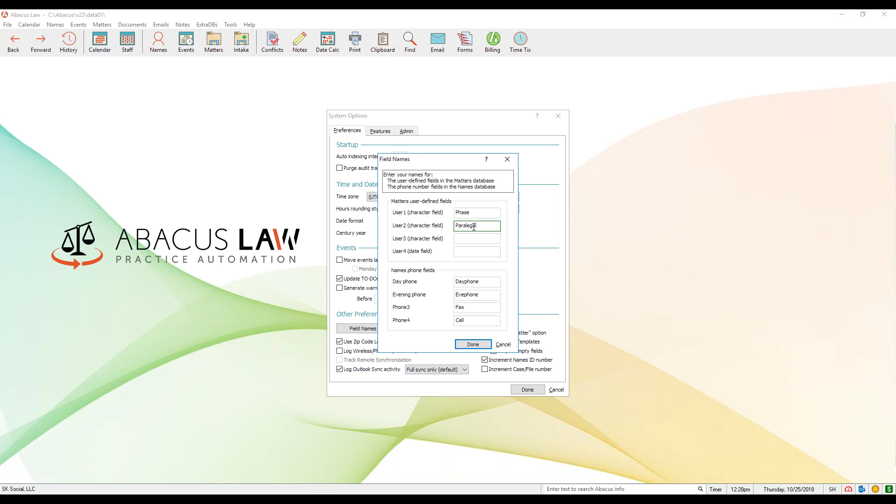
Name the User4 date field DOB, and cancel both the field names and the system options without saving
left_click(471, 251)
type("DOB")
left_click(502, 345)
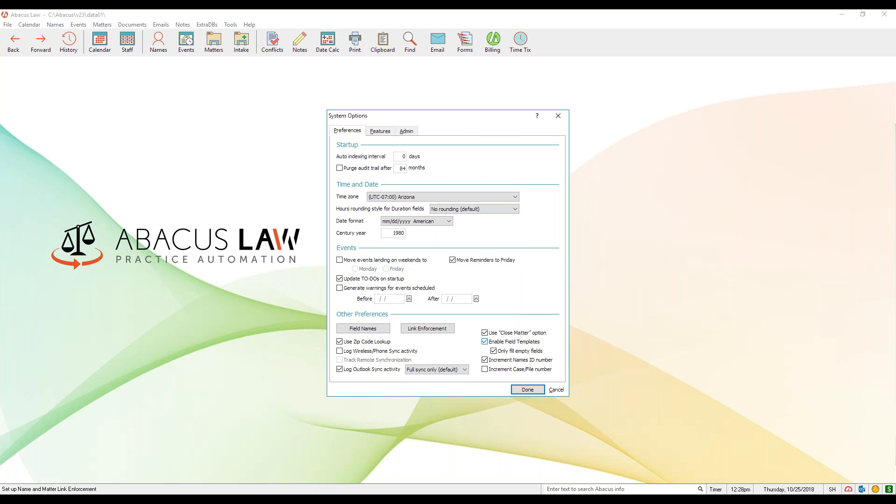
left_click(556, 390)
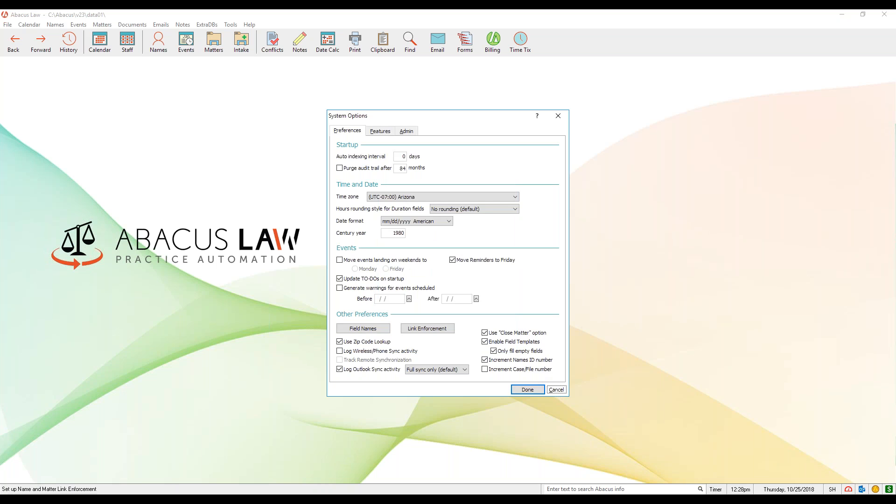